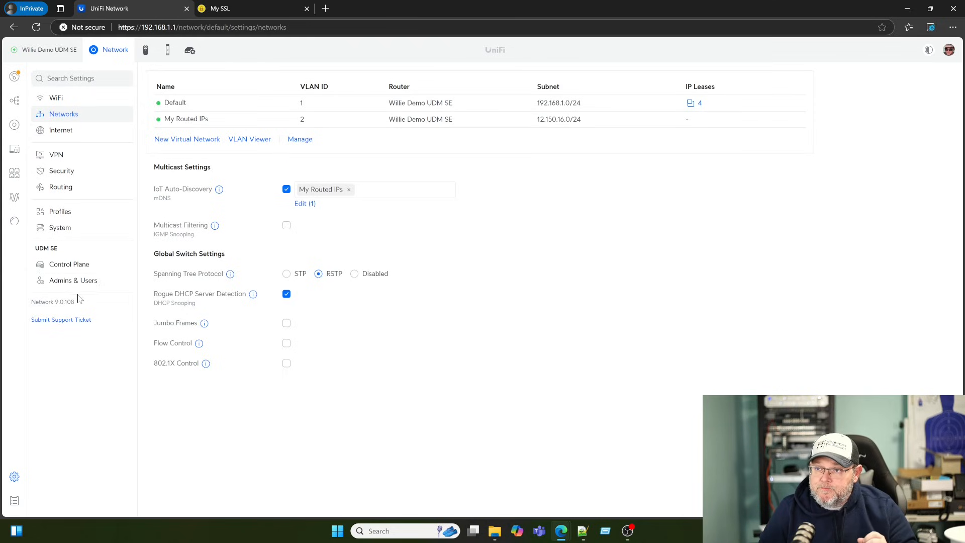
# Fill in a new Host (A) DNS entry in the routing settings with domain name udmse.williehowe.com and IP address 192.168.1.1.
pyautogui.click(70, 174)
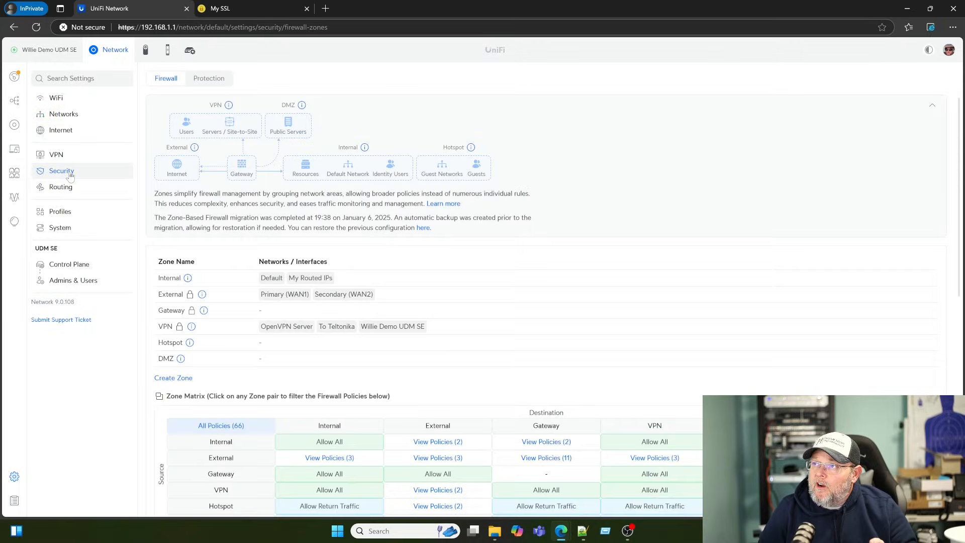
pyautogui.click(65, 189)
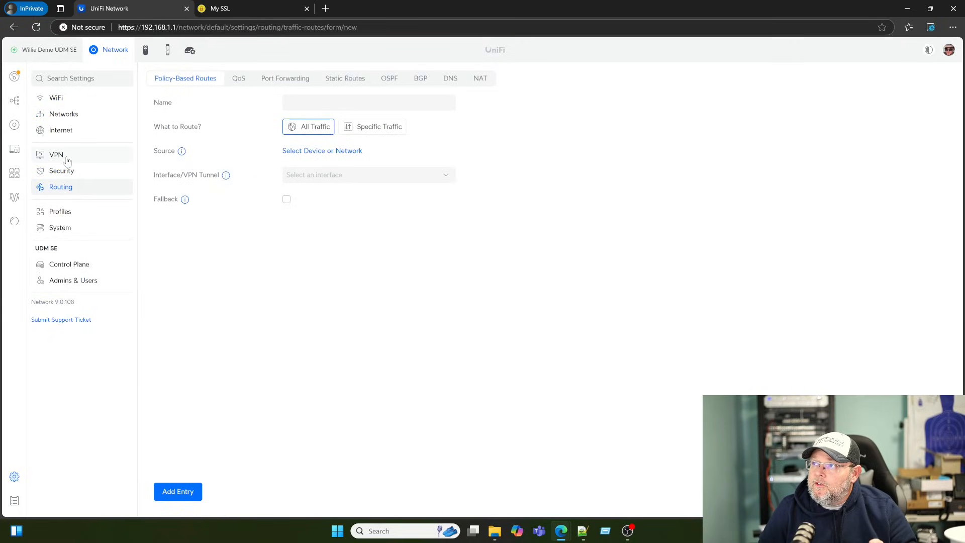
pyautogui.click(452, 80)
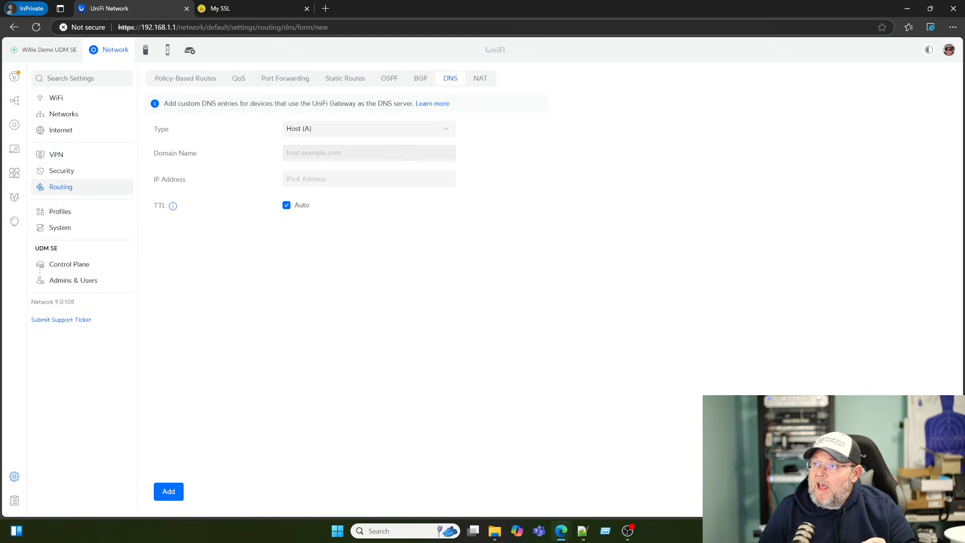
pyautogui.click(352, 152)
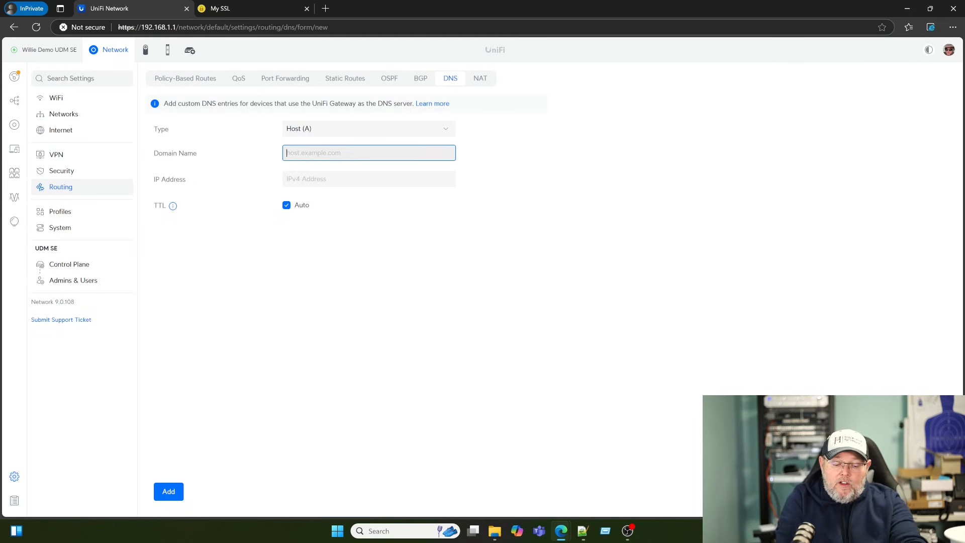
pyautogui.write('ud')
pyautogui.press('BackSpace')
pyautogui.press('BackSpace')
pyautogui.write('ud')
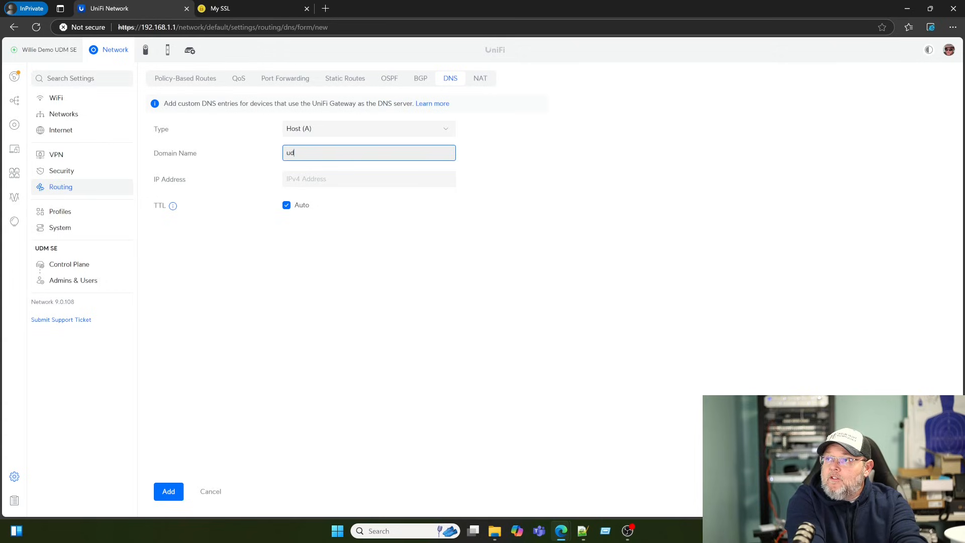
pyautogui.write('mse.wil')
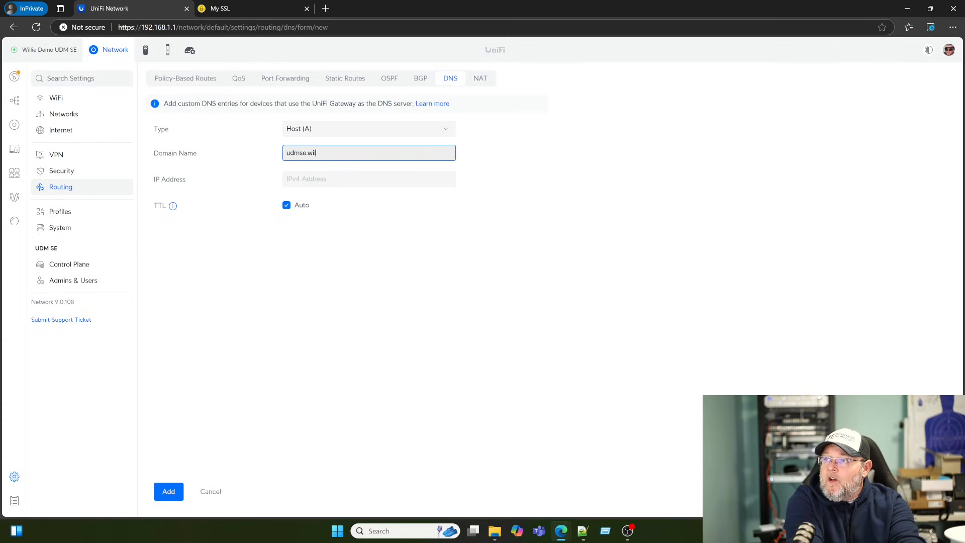
pyautogui.write('liehowe.com')
pyautogui.press('Tab')
pyautogui.write('192')
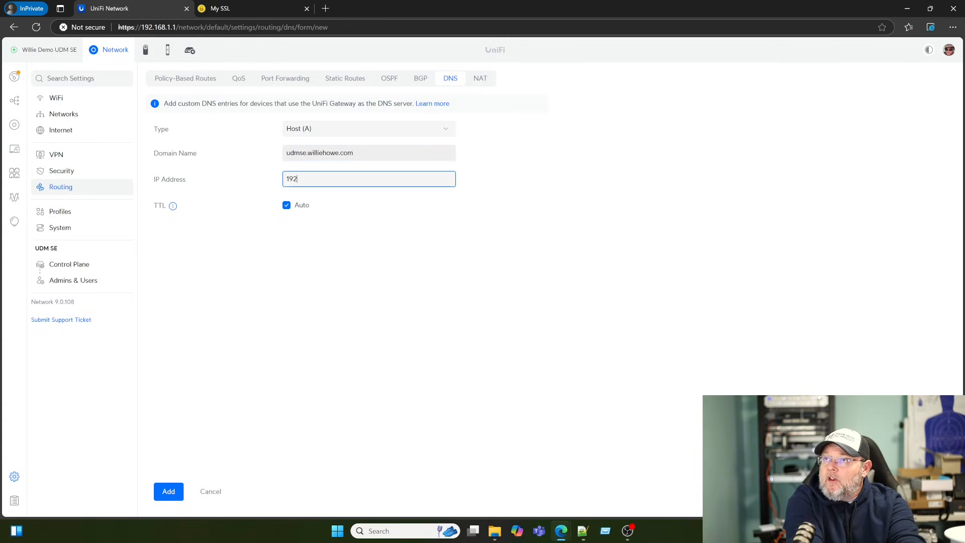
pyautogui.write('.168.1.1')
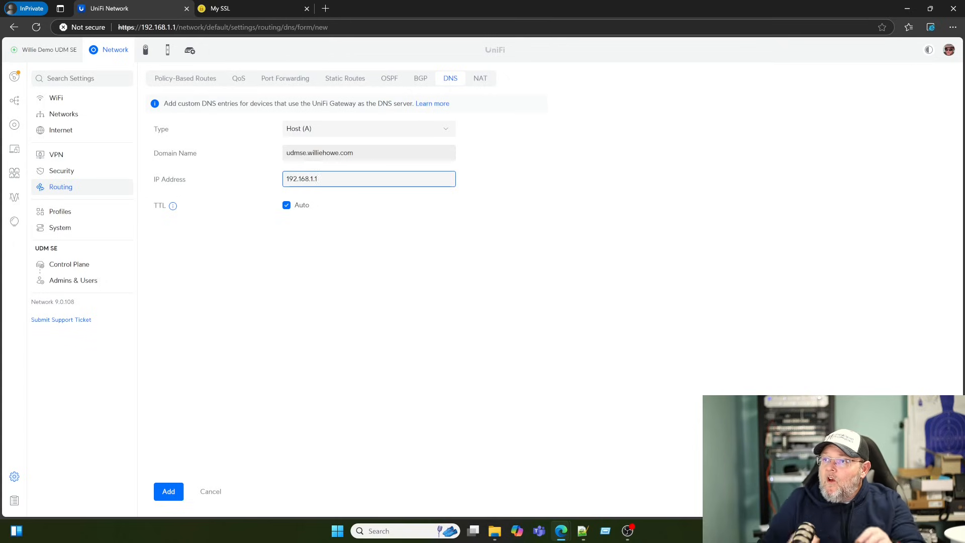
# Turn off the automatic TTL, set it to 2 seconds, and add the DNS entry.
pyautogui.click(286, 205)
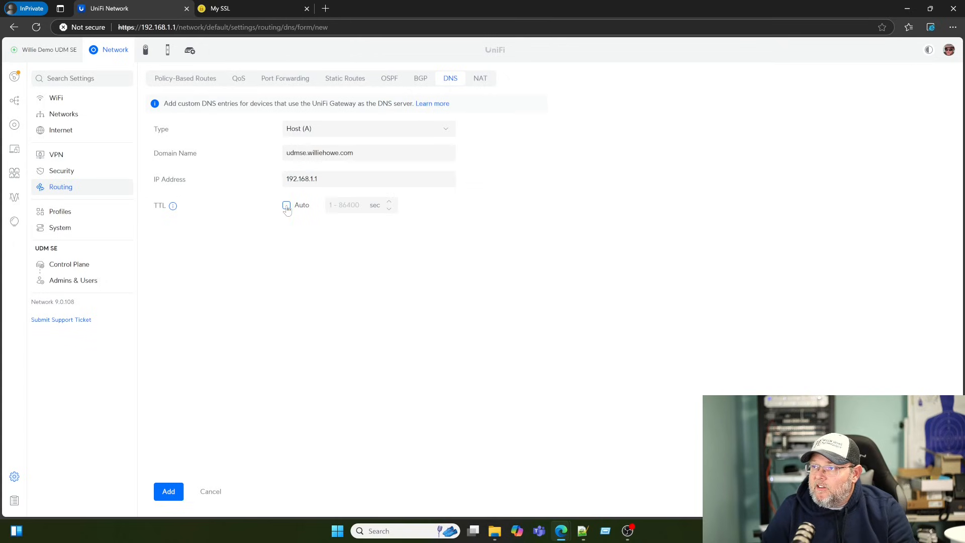
pyautogui.click(347, 205)
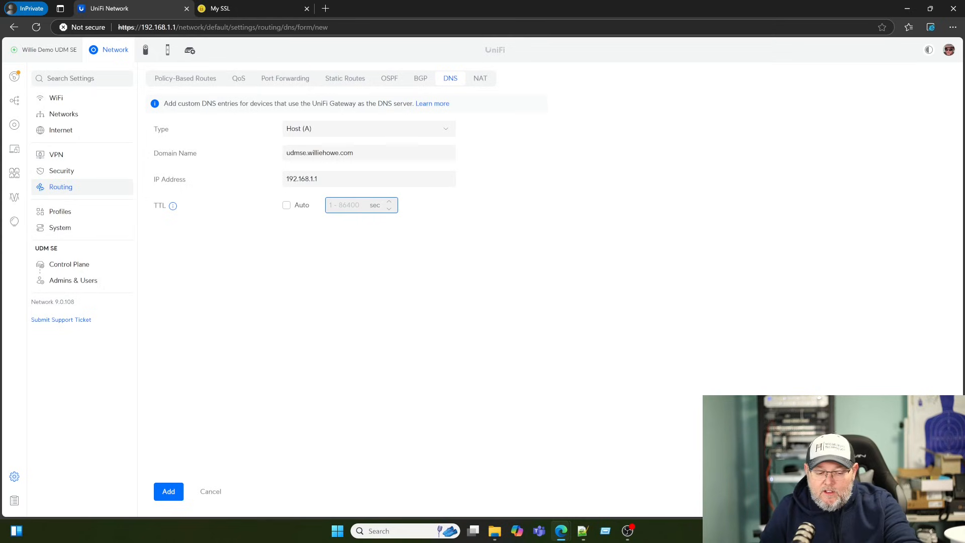
pyautogui.write('30')
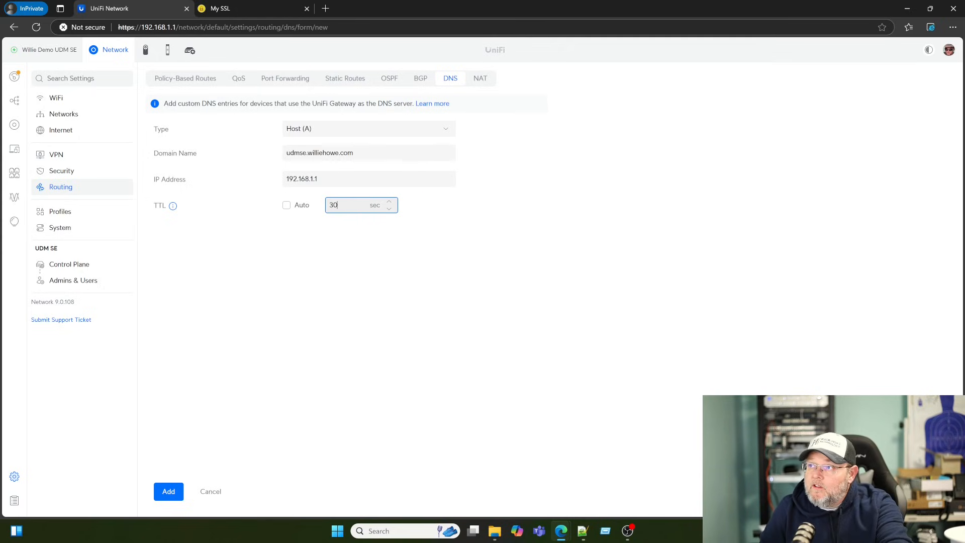
pyautogui.press('BackSpace')
pyautogui.press('BackSpace')
pyautogui.write('2')
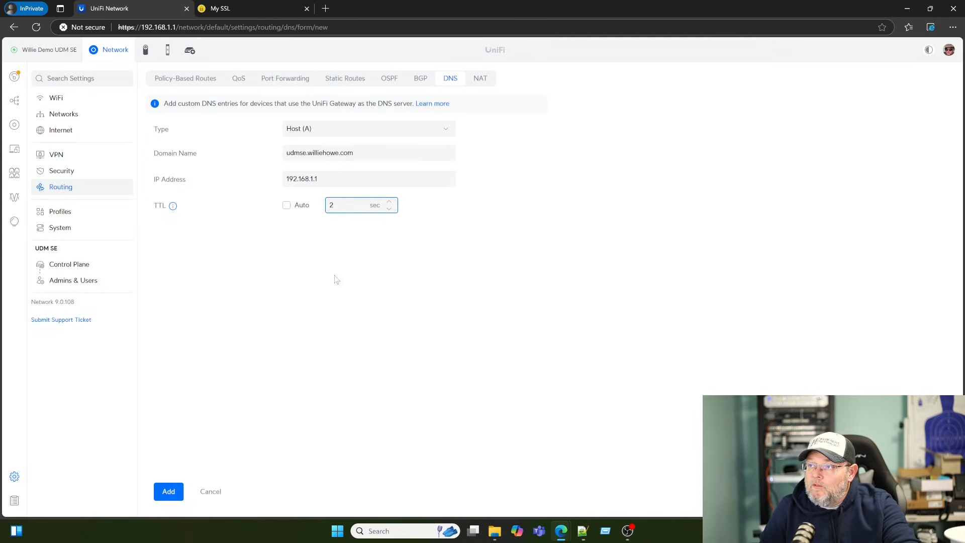
pyautogui.click(169, 493)
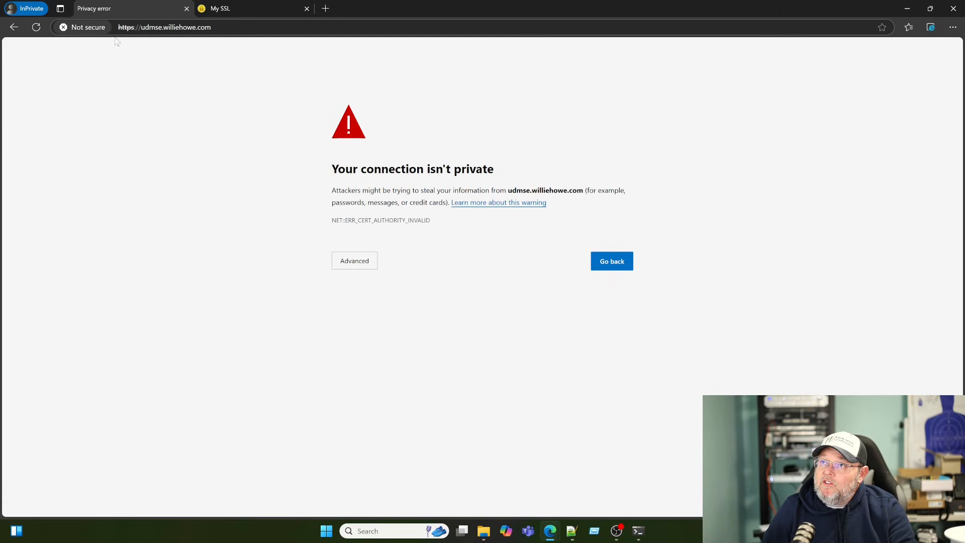
# Proceed past the browser's certificate warning to the unsecured site udmse.williehowe.com.
pyautogui.click(352, 261)
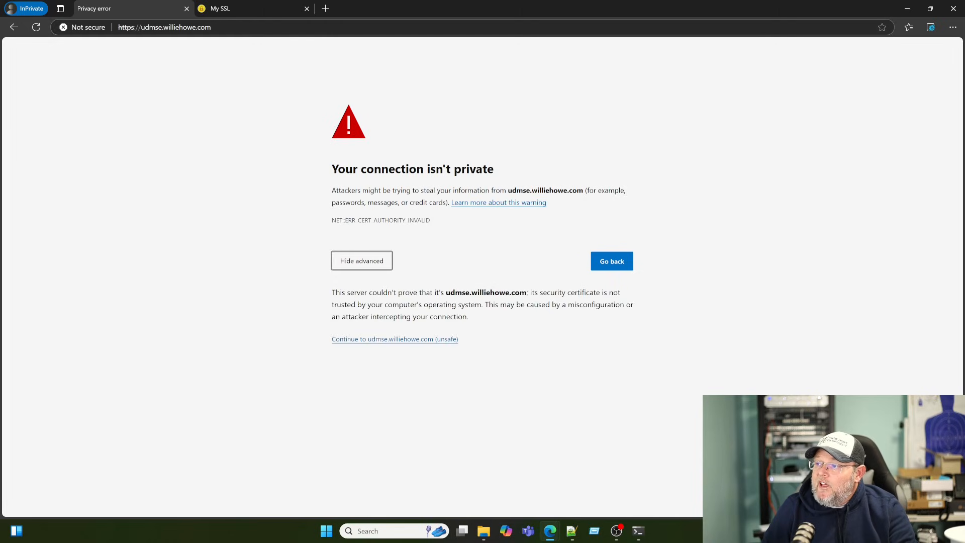
pyautogui.click(375, 340)
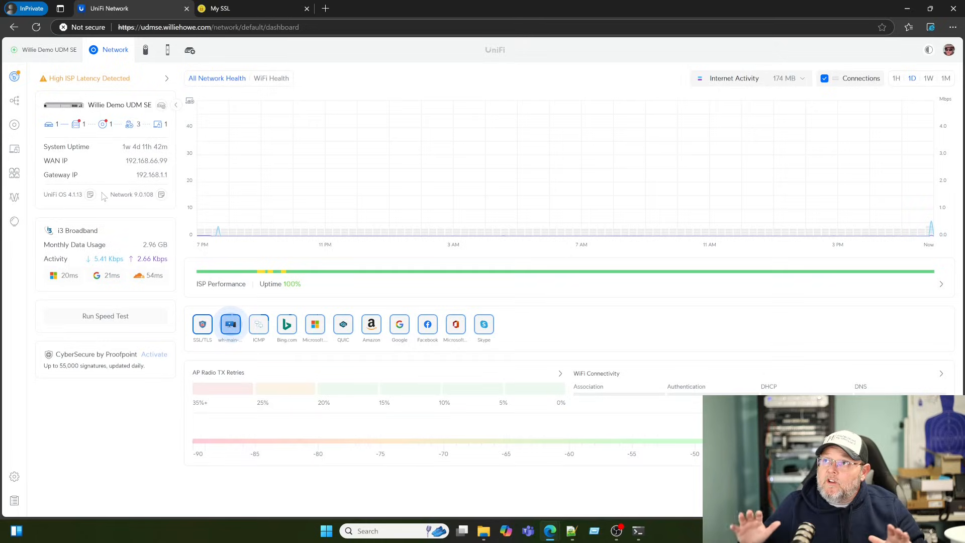
# Open the details of the PositiveSSL certificate for p.tossinpackets.com on SSLs.com and start its reissue, dismissing the SSL lifetime notice.
pyautogui.click(241, 9)
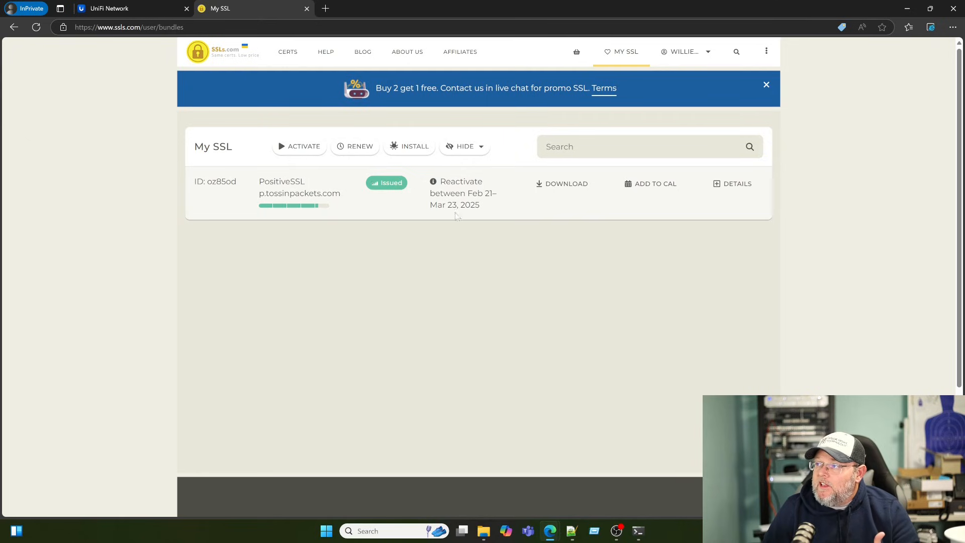
pyautogui.click(724, 184)
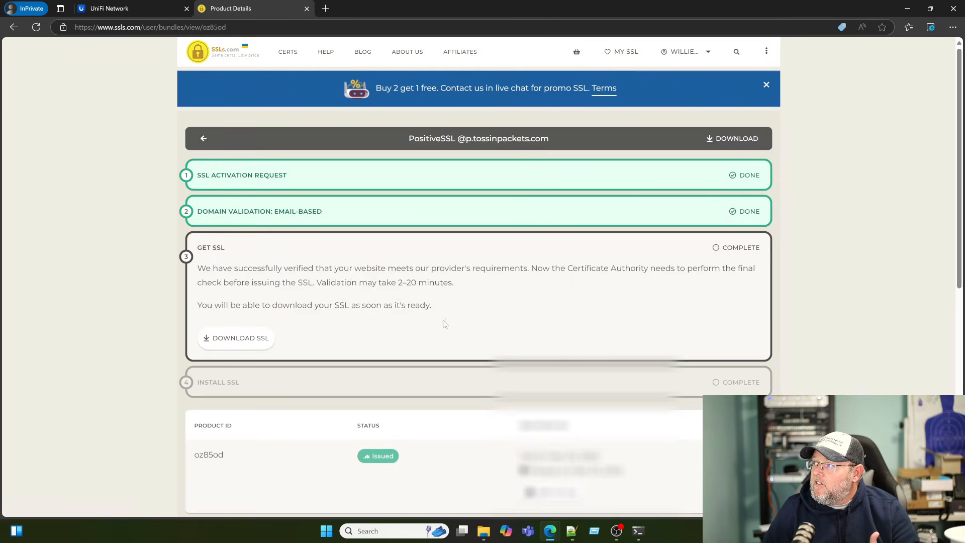
pyautogui.scroll(-6, 407, 374)
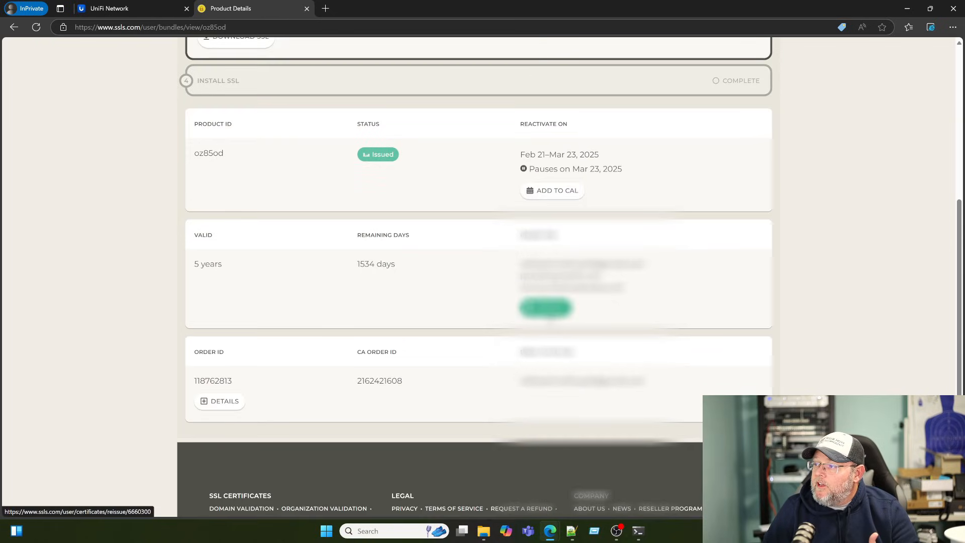
pyautogui.click(546, 307)
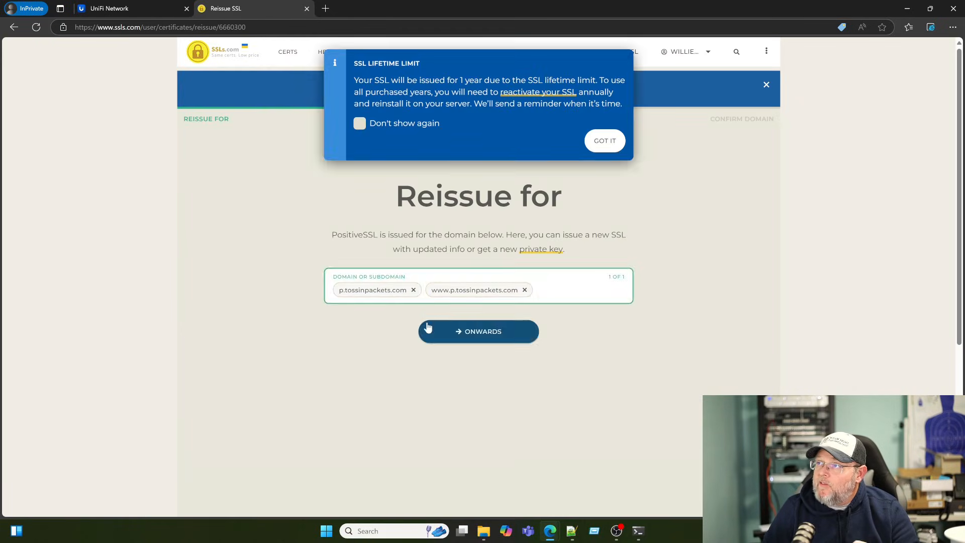
pyautogui.click(605, 143)
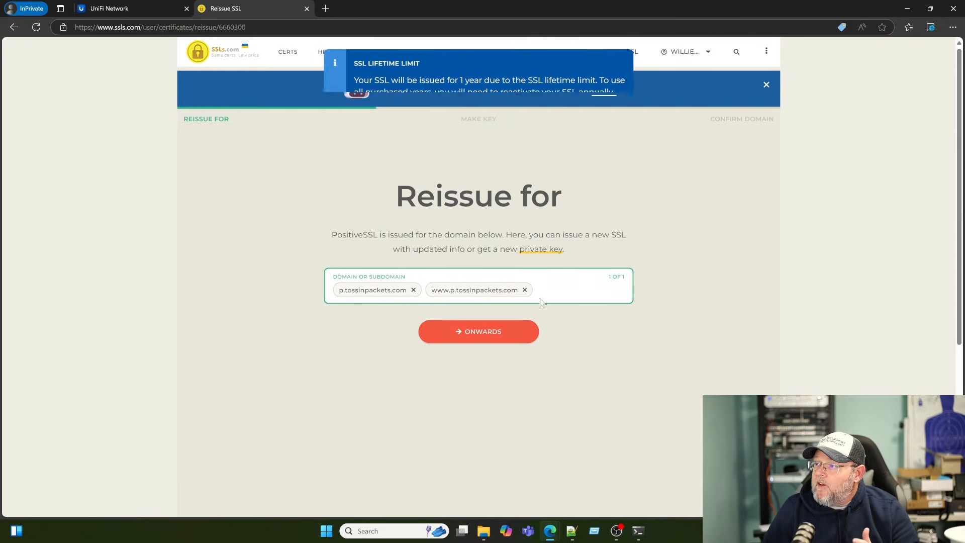
# Replace both listed domains in the reissue request with udmse.williehowe.com and continue to the key creation.
pyautogui.click(525, 291)
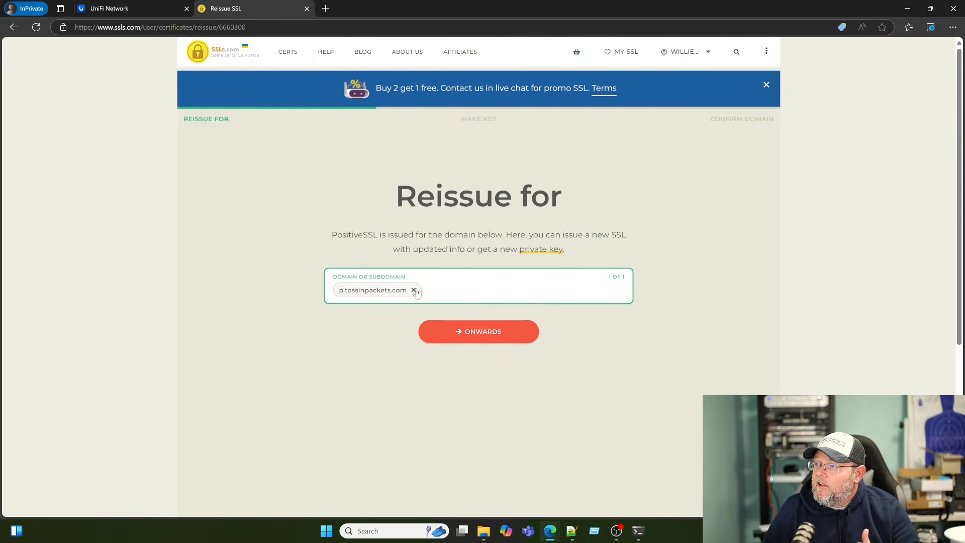
pyautogui.click(413, 290)
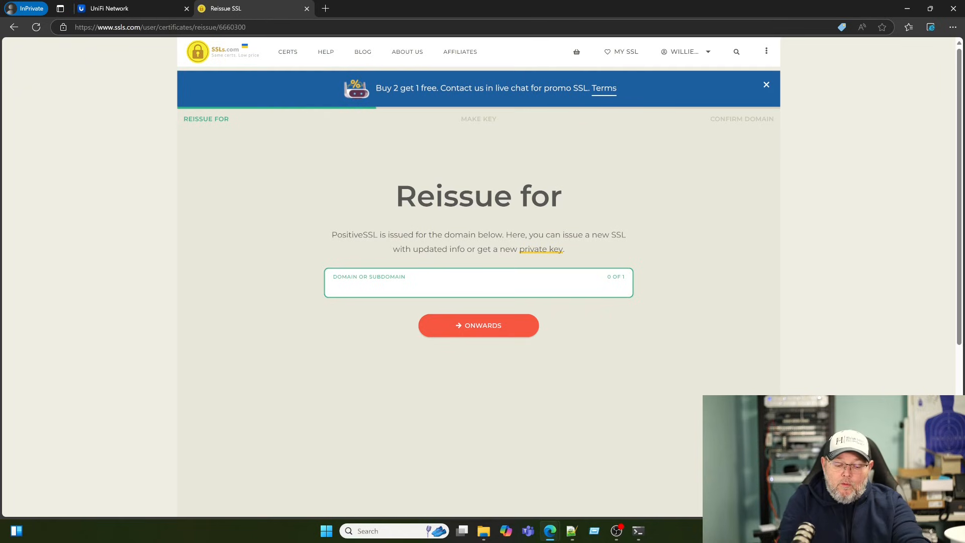
pyautogui.write('udmse')
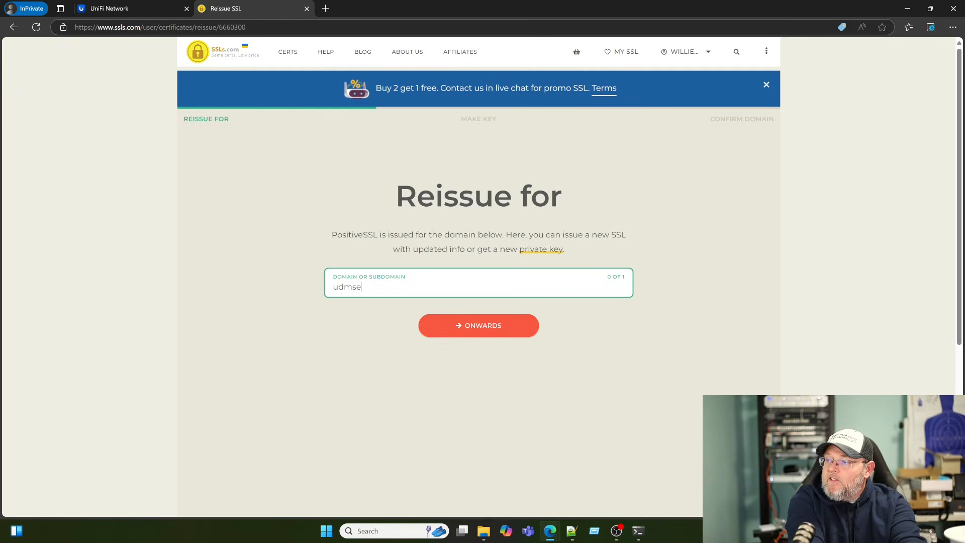
pyautogui.write('.williehowe.com')
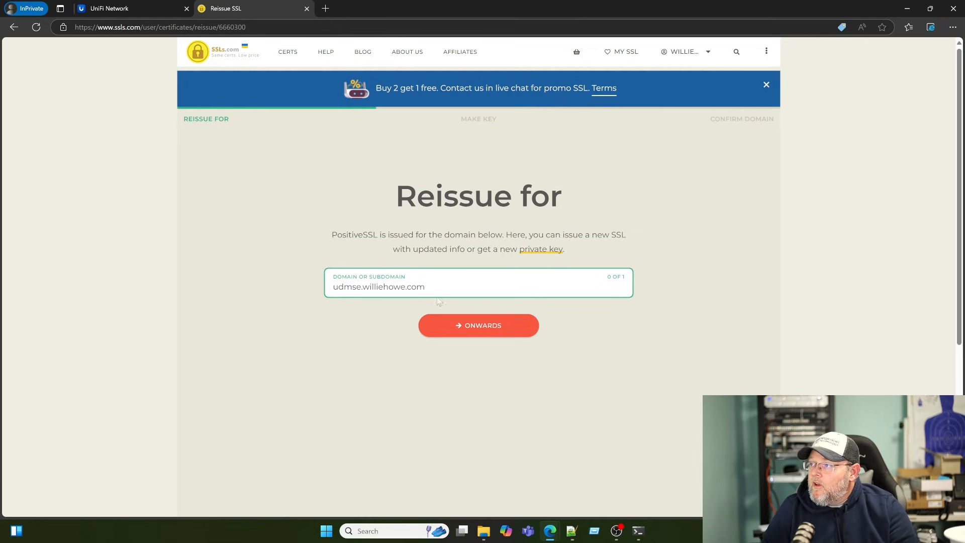
pyautogui.click(463, 327)
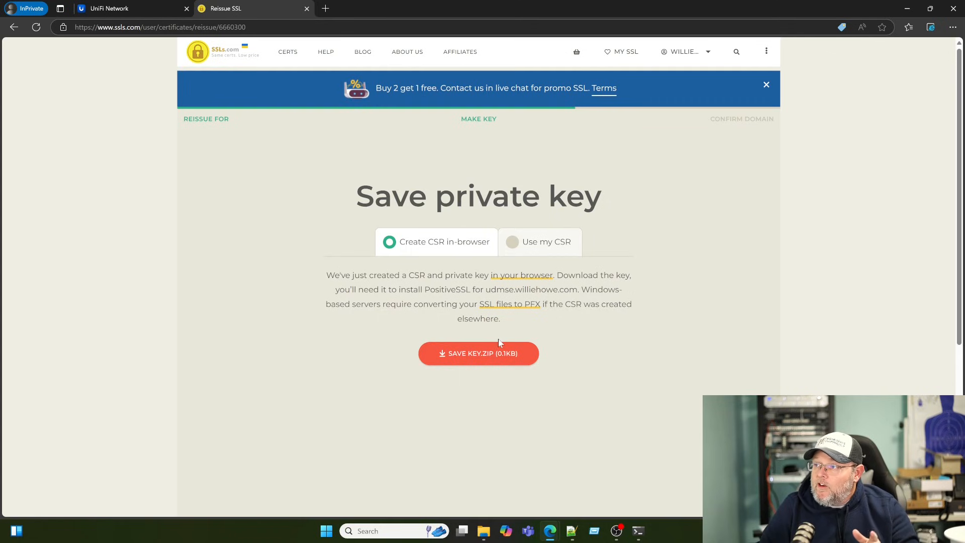
# Save the private key zip for the in-browser CSR and submit the reissue request with email-based domain confirmation.
pyautogui.click(455, 358)
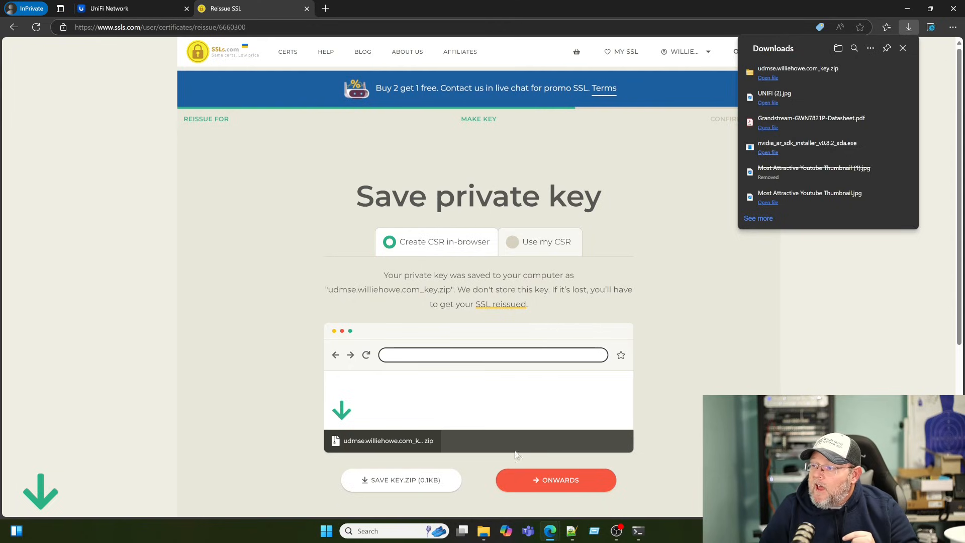
pyautogui.click(529, 479)
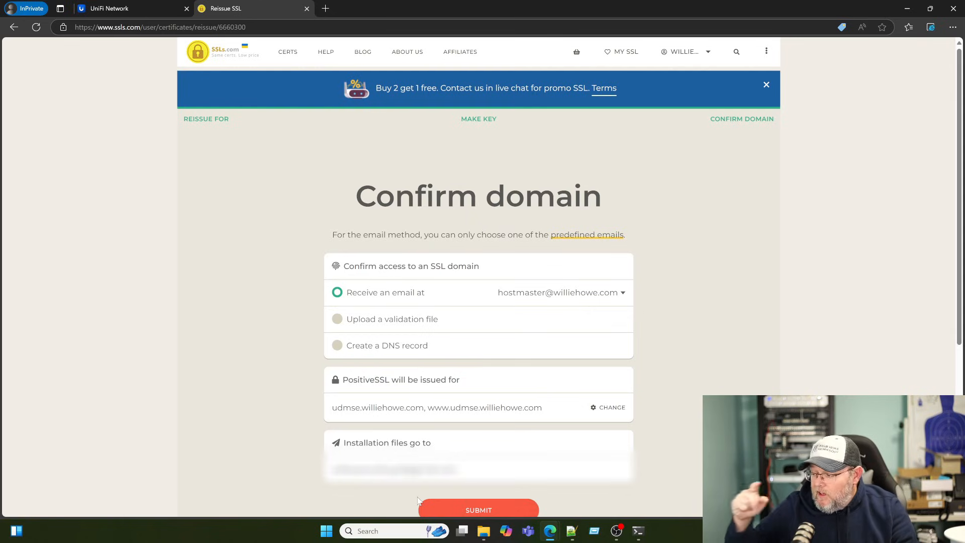
pyautogui.click(419, 501)
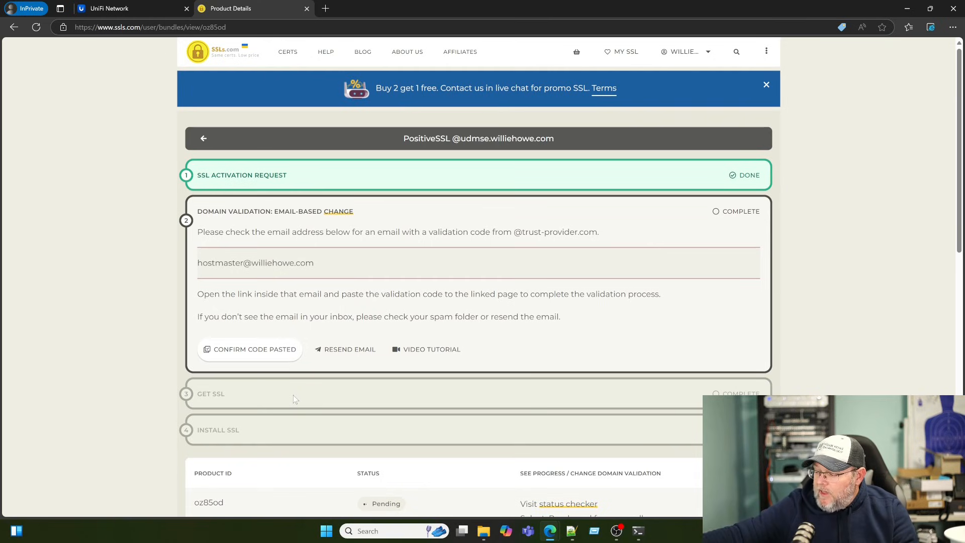
# Switch to Gmail and copy the validation code from the domain control validation email for udmse.williehowe.com.
pyautogui.hotkey('alt', 'Tab')
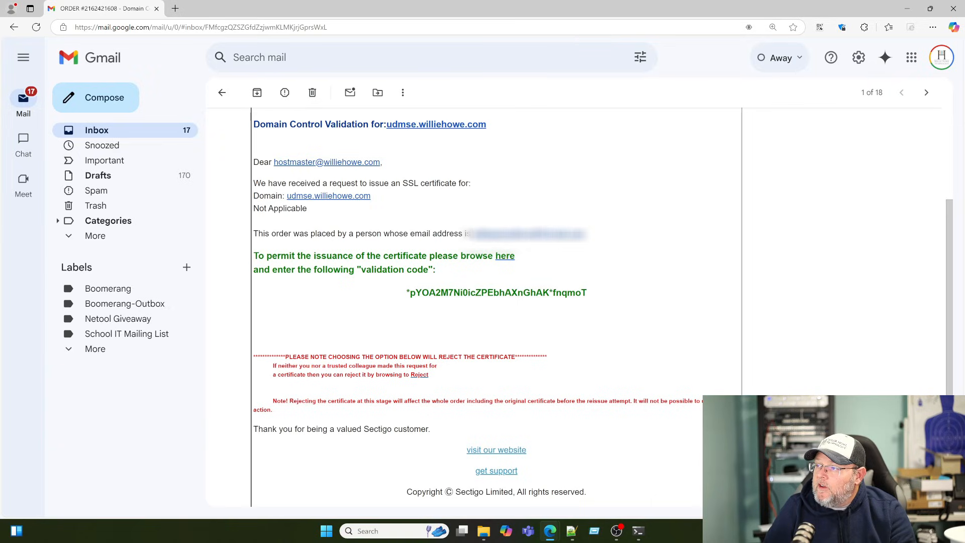
pyautogui.moveTo(406, 292); pyautogui.dragTo(586, 302)
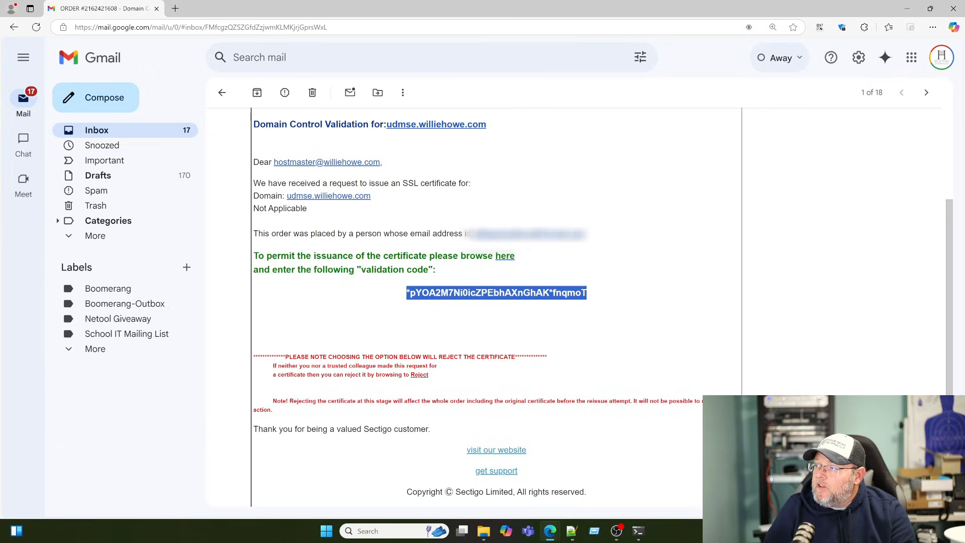
pyautogui.rightClick(561, 302)
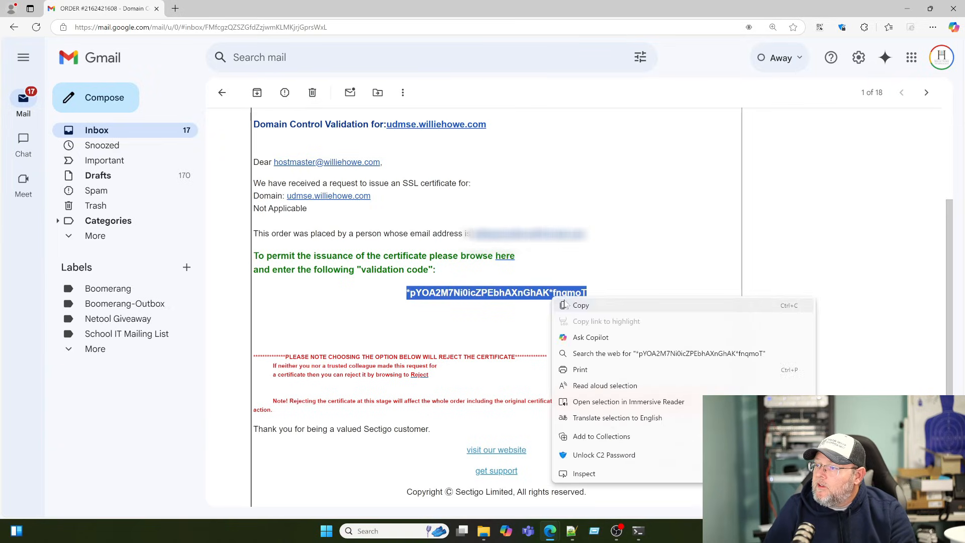
pyautogui.click(581, 305)
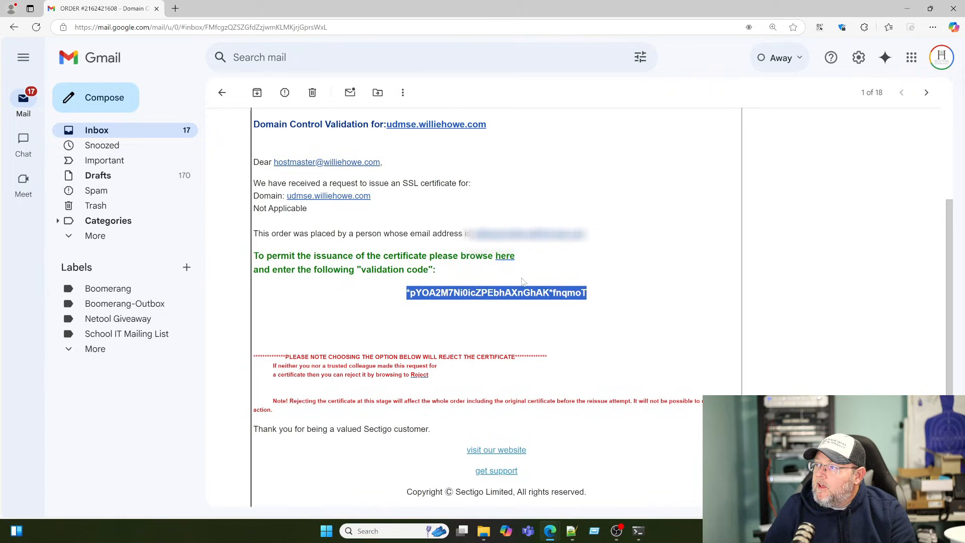
# Open the validation page linked in the email, paste the validation code, and submit it.
pyautogui.click(504, 257)
pyautogui.click(279, 197)
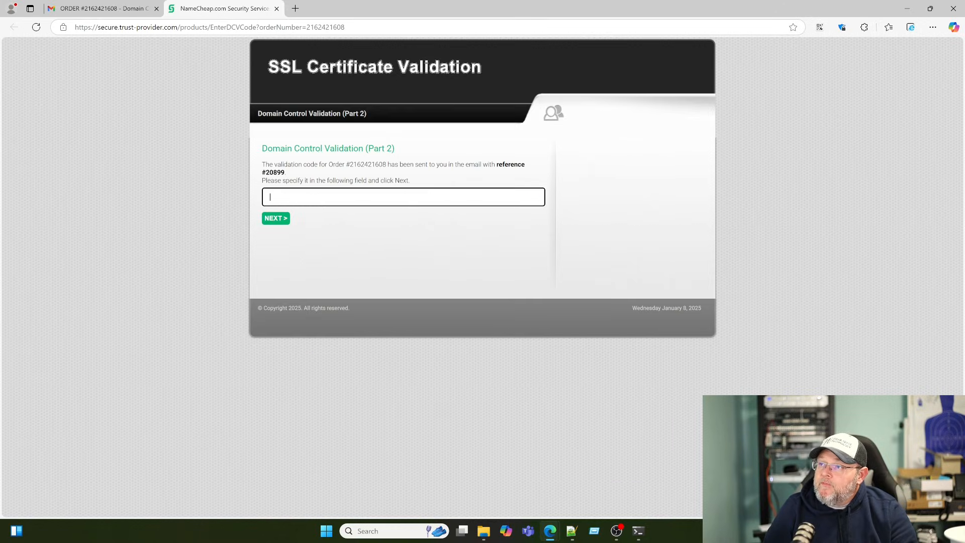
pyautogui.rightClick(280, 197)
pyautogui.click(327, 287)
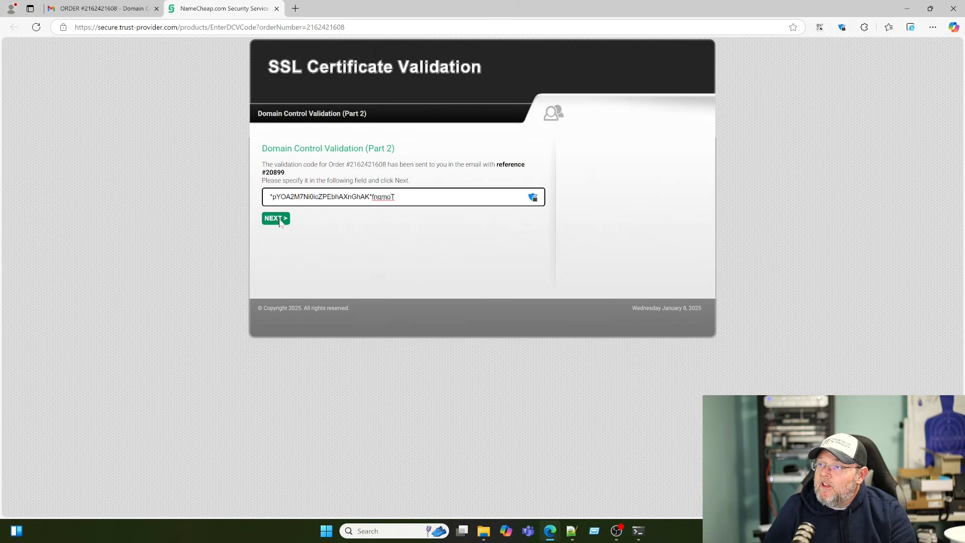
pyautogui.click(275, 218)
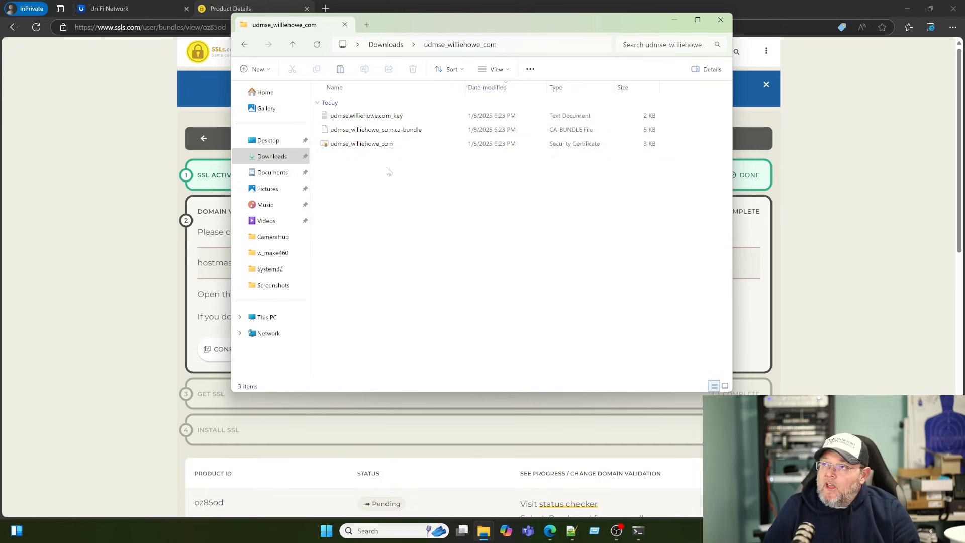
# Open the udmse_williehowe_com certificate and its ca-bundle file in Notepad, and copy the entire ca-bundle text.
pyautogui.click(360, 146)
pyautogui.click(408, 212)
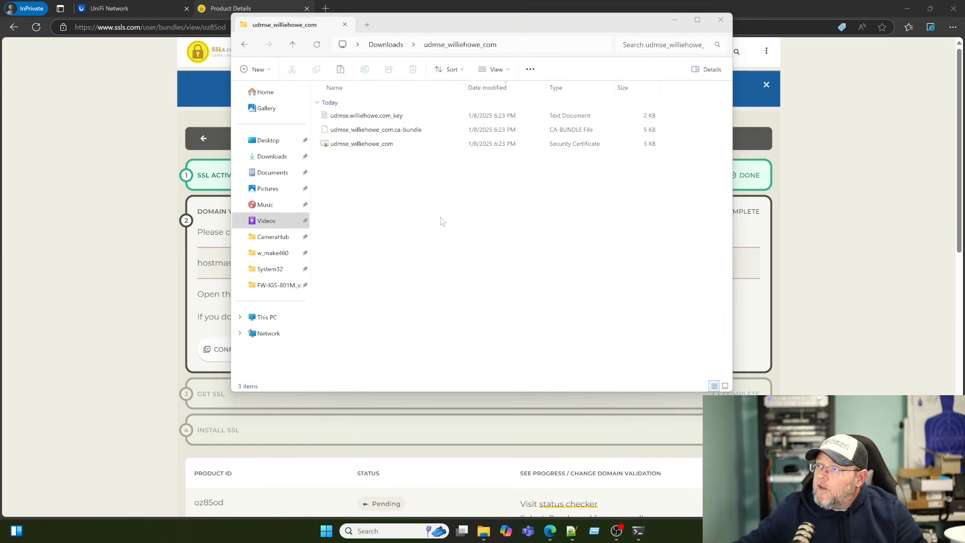
pyautogui.rightClick(352, 146)
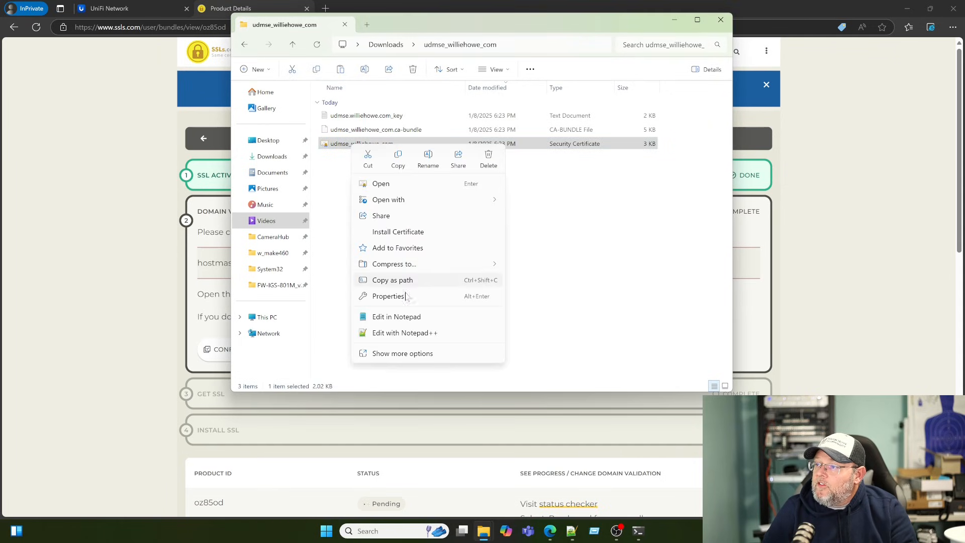
pyautogui.click(408, 317)
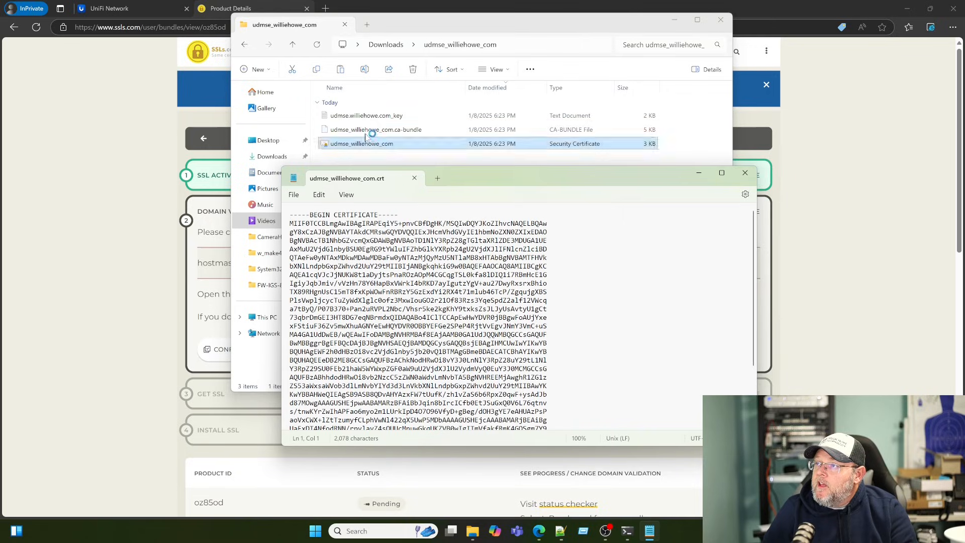
pyautogui.rightClick(383, 130)
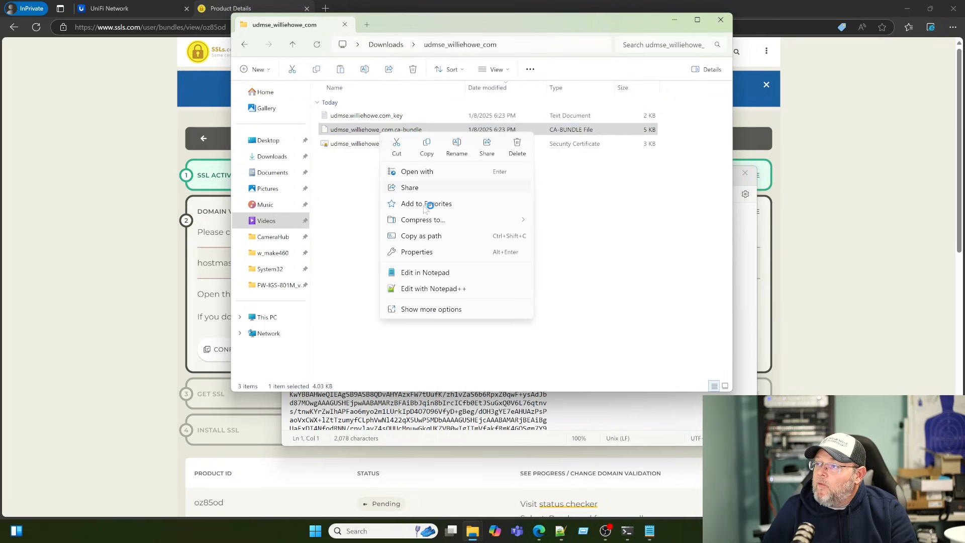
pyautogui.click(422, 273)
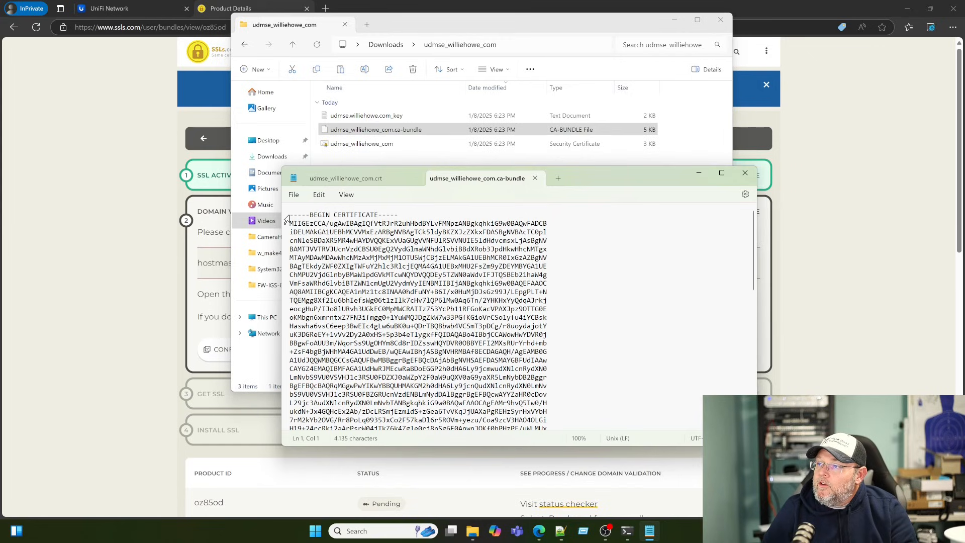
pyautogui.hotkey('ctrl', 'a')
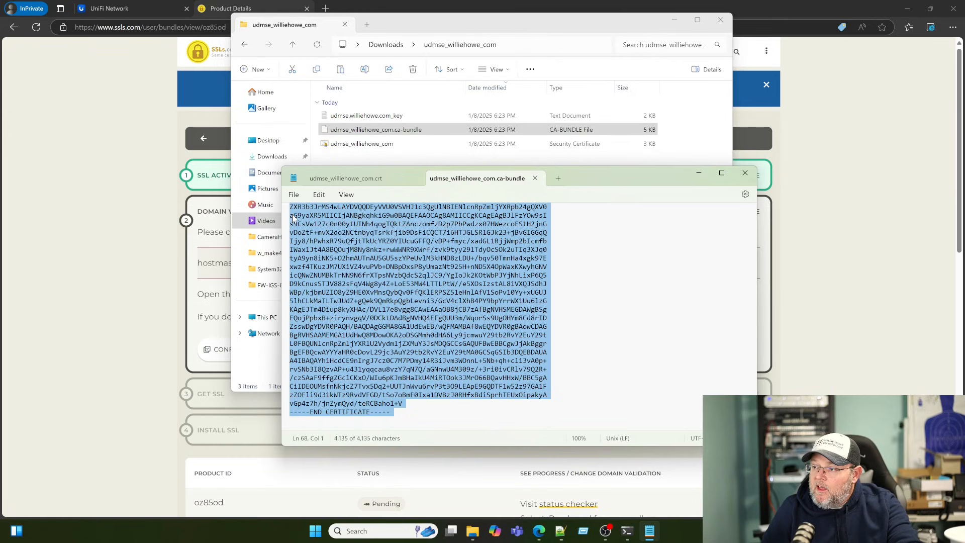
pyautogui.hotkey('ctrl', 'c')
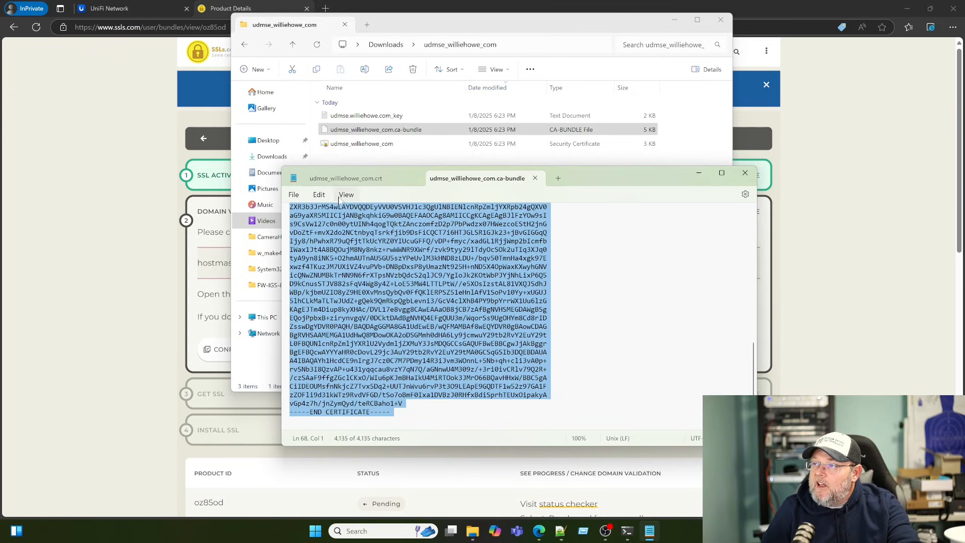
# Append the copied bundle on a new line after the end of udmse_williehowe_com.crt without a trailing blank line, save it, and close the ca-bundle file.
pyautogui.click(341, 181)
pyautogui.scroll(-4, 418, 312)
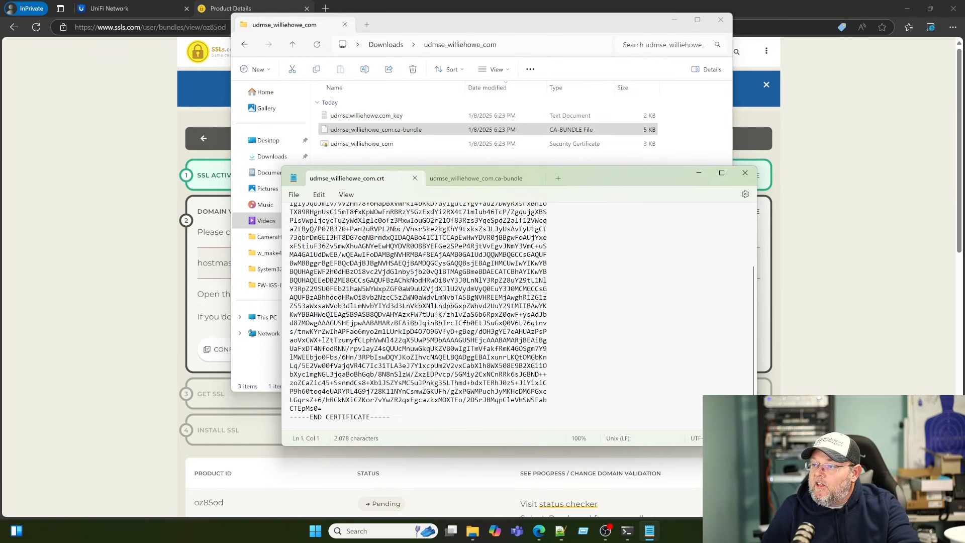
pyautogui.click(391, 417)
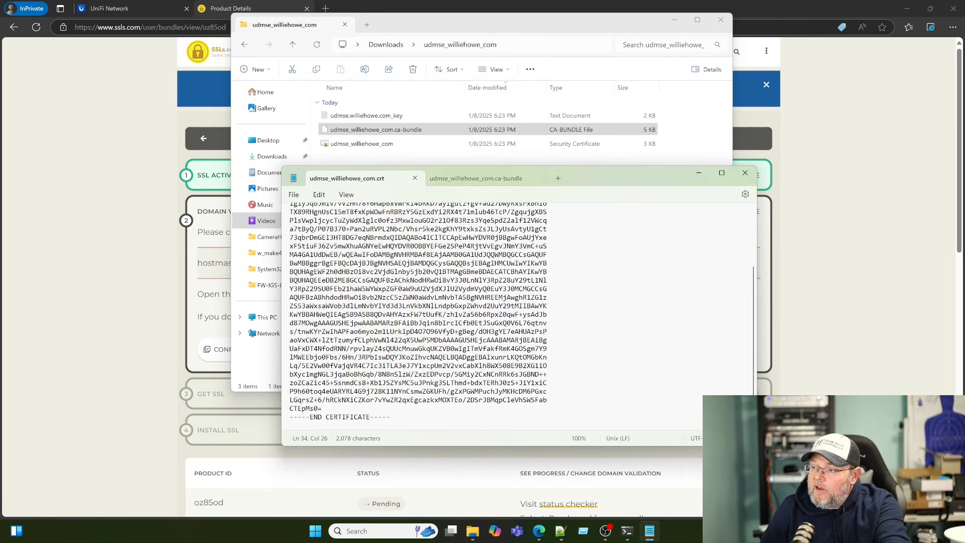
pyautogui.press('Return')
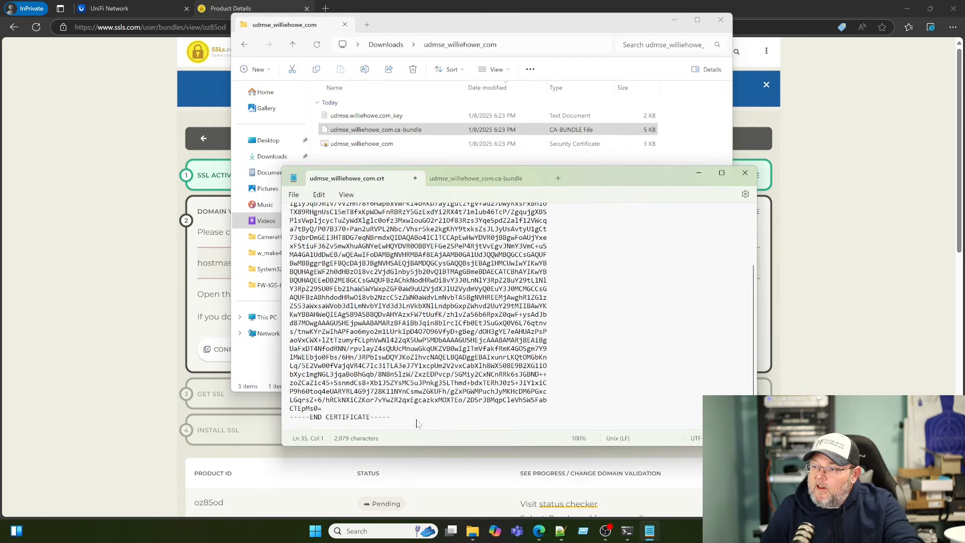
pyautogui.hotkey('ctrl', 'v')
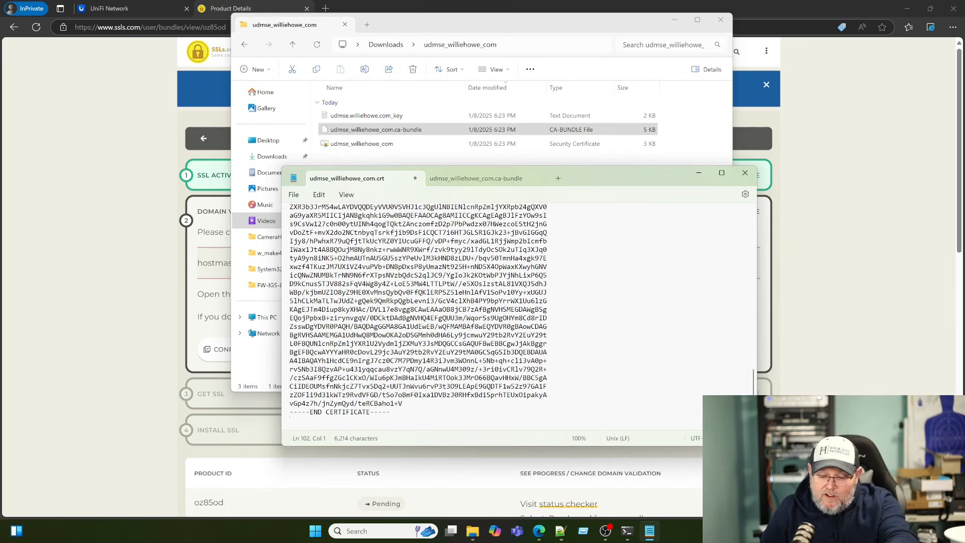
pyautogui.press('BackSpace')
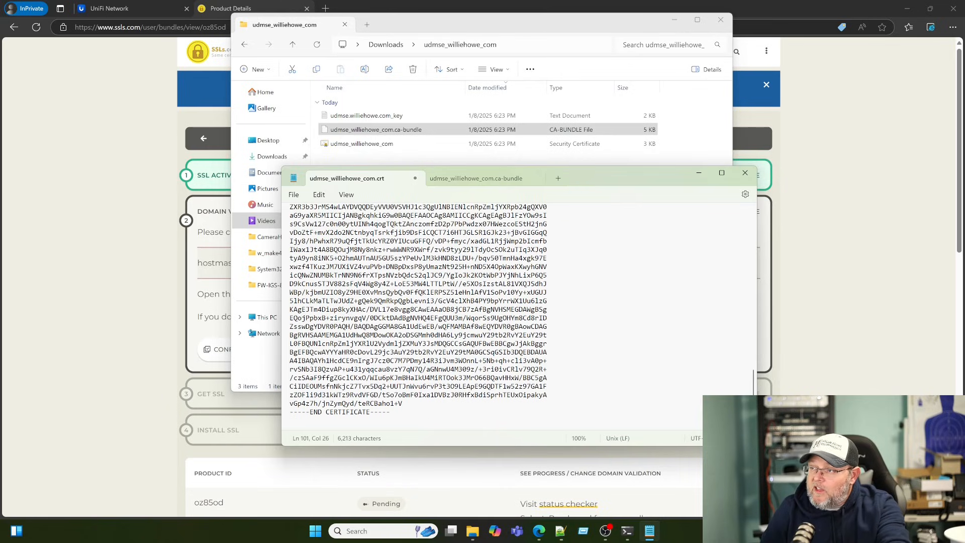
pyautogui.click(294, 194)
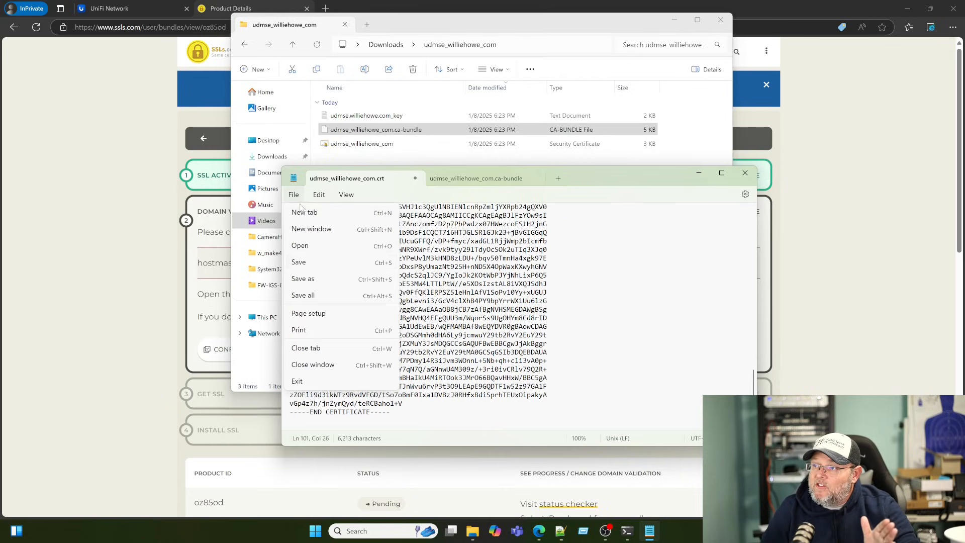
pyautogui.click(317, 261)
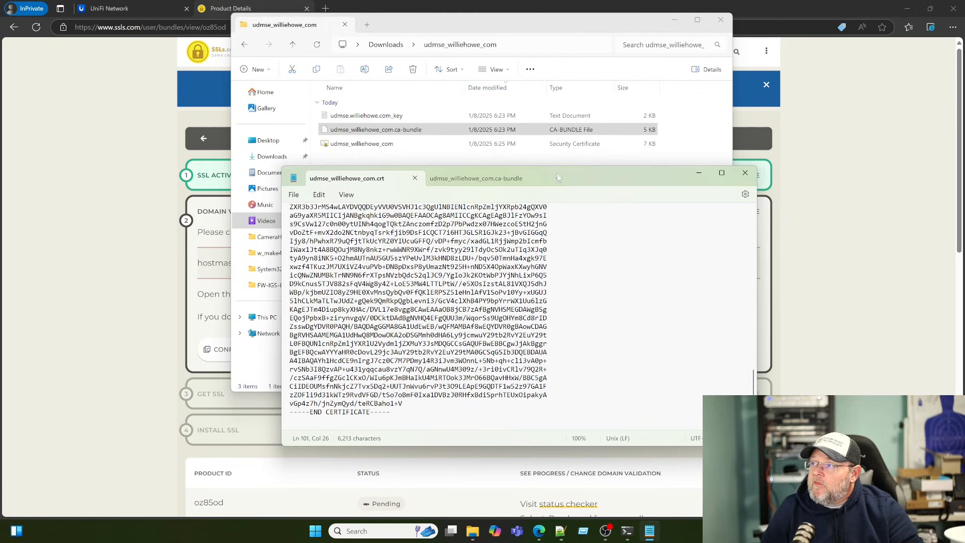
pyautogui.click(534, 179)
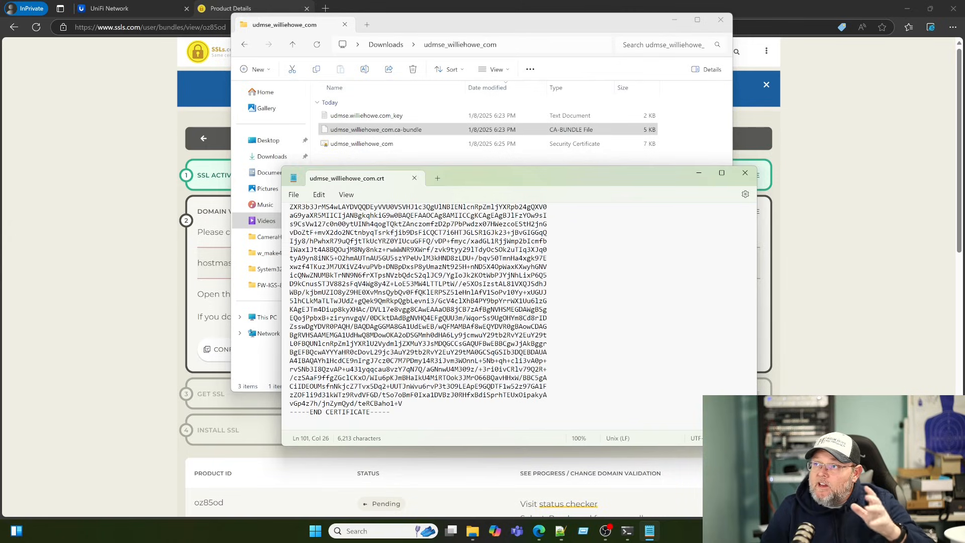
# Switch to UniFi Network and start adding a new certificate in the UDM SE console's Control Plane settings.
pyautogui.click(88, 9)
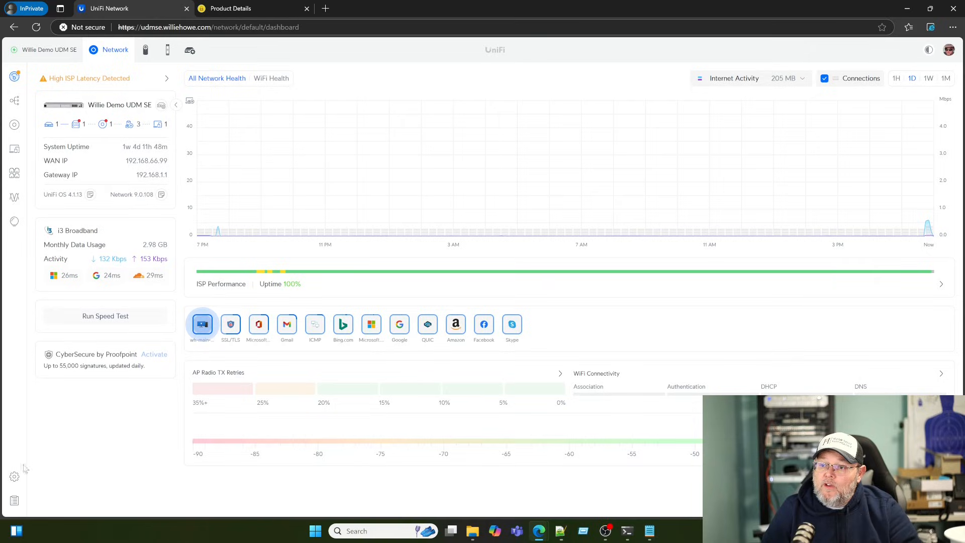
pyautogui.click(15, 476)
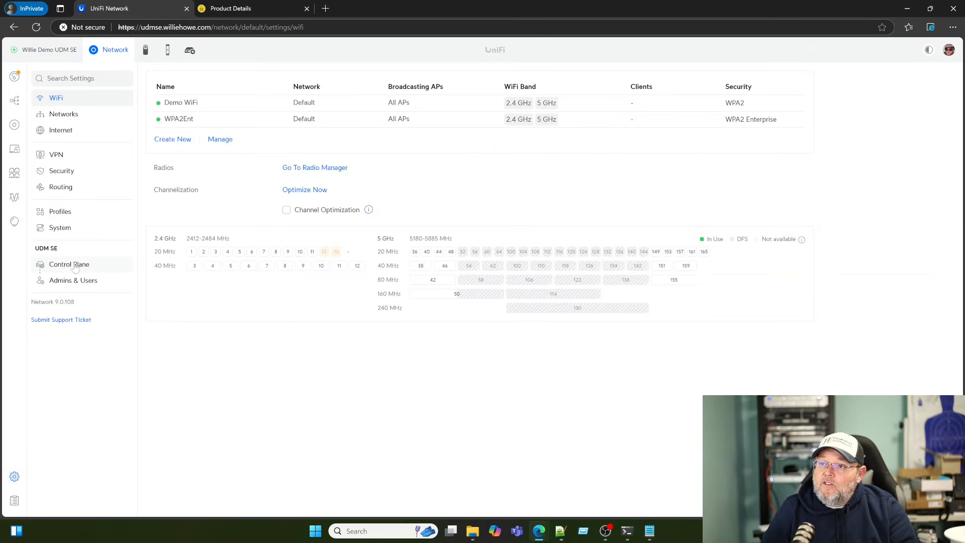
pyautogui.click(76, 268)
pyautogui.click(339, 84)
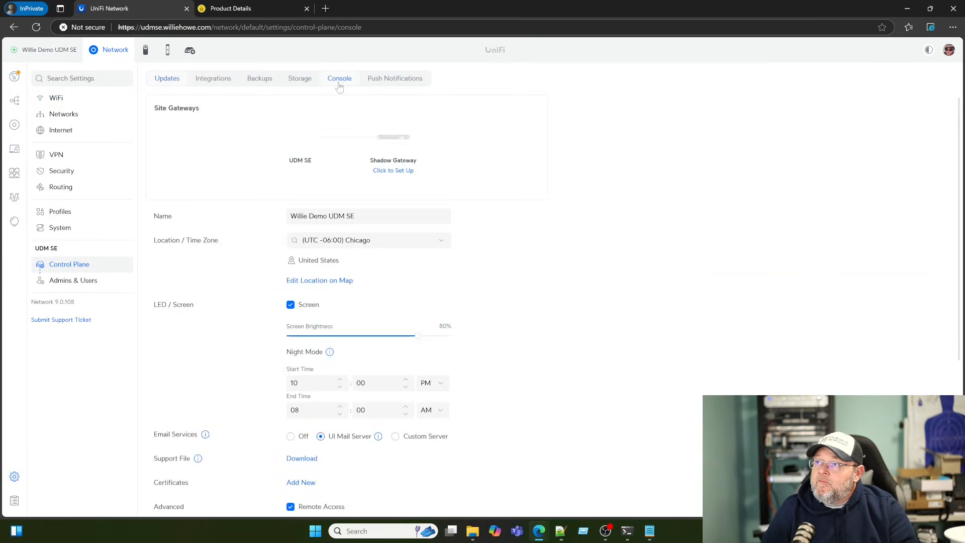
pyautogui.scroll(-2, 225, 308)
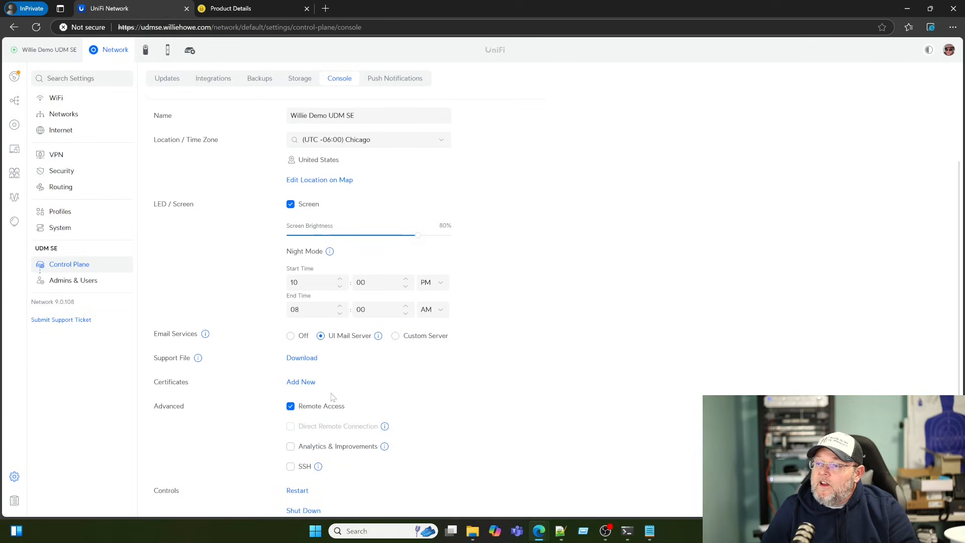
pyautogui.scroll(-2, 306, 385)
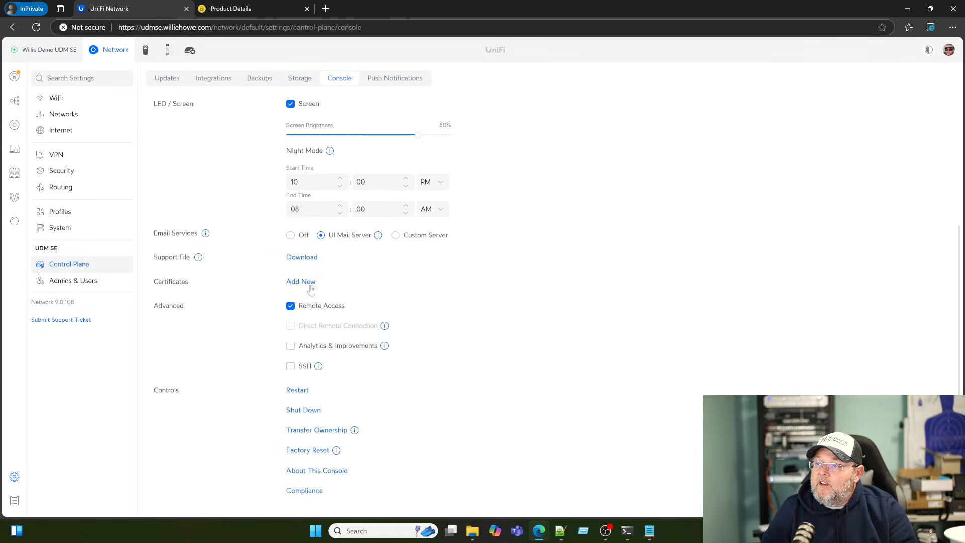
pyautogui.click(309, 285)
pyautogui.moveTo(456, 300)
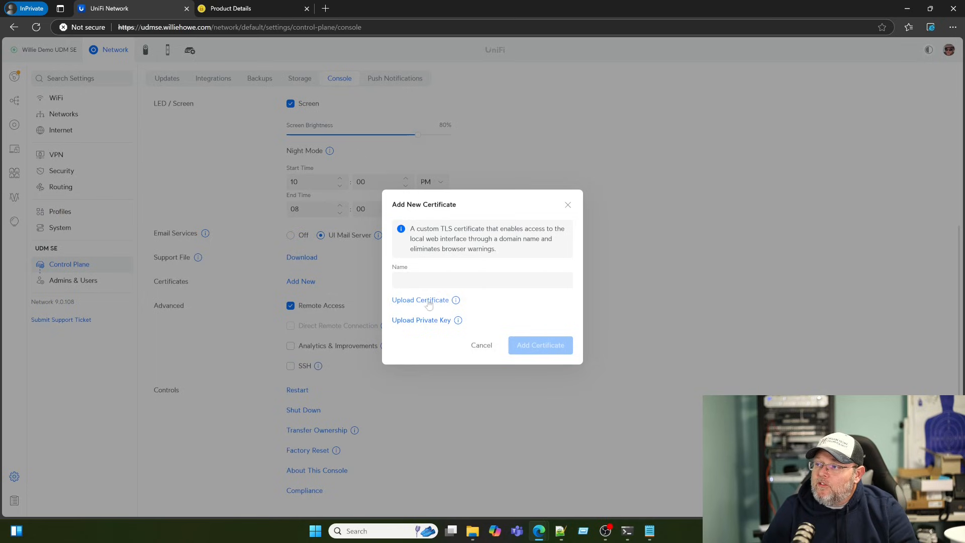
# Name the new certificate udmse.williehowe.com and upload udmse_williehowe_com.crt as its certificate file.
pyautogui.click(431, 280)
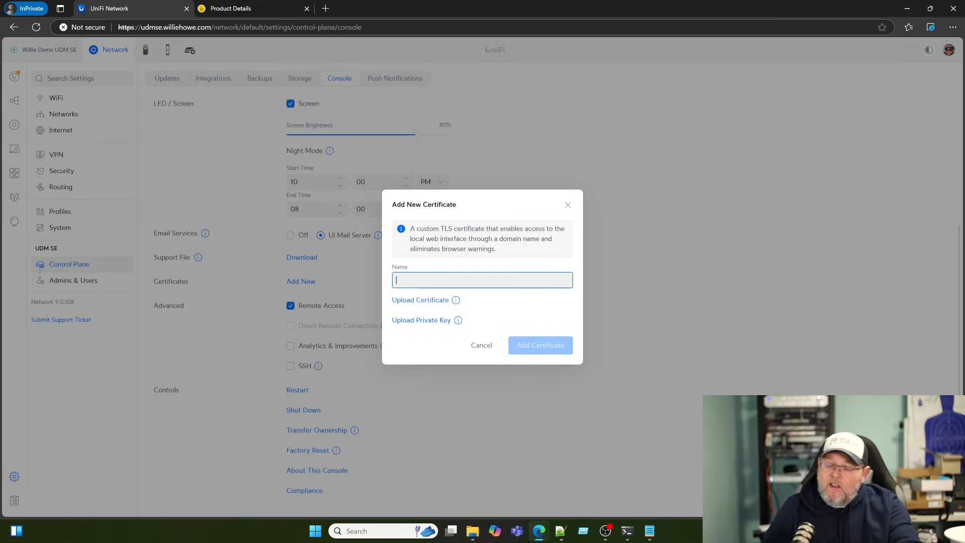
pyautogui.write('ud')
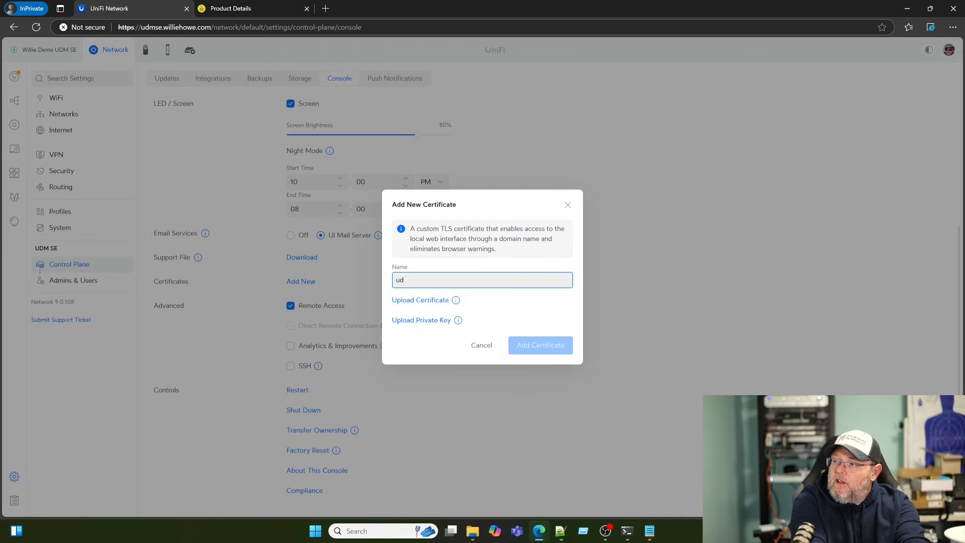
pyautogui.write('mse.williehowe.com')
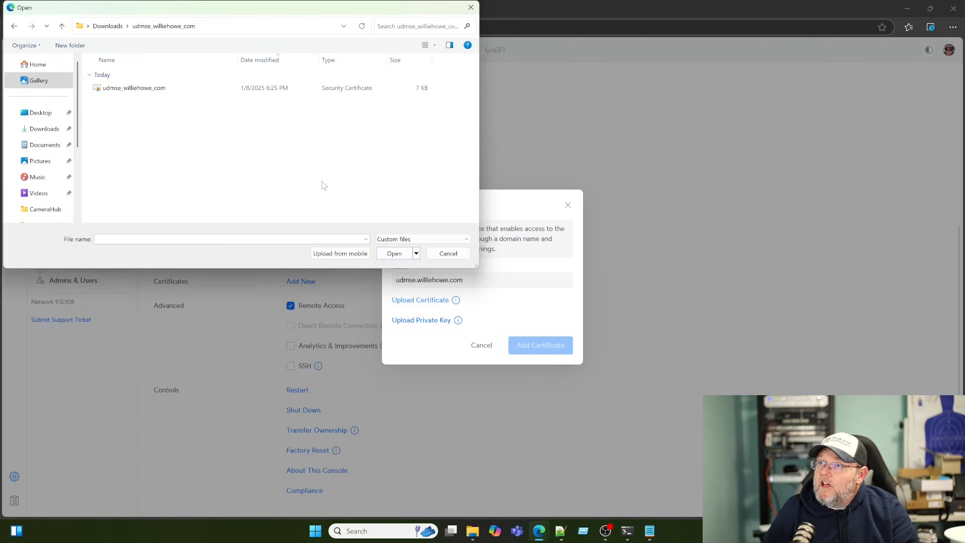
pyautogui.doubleClick(139, 89)
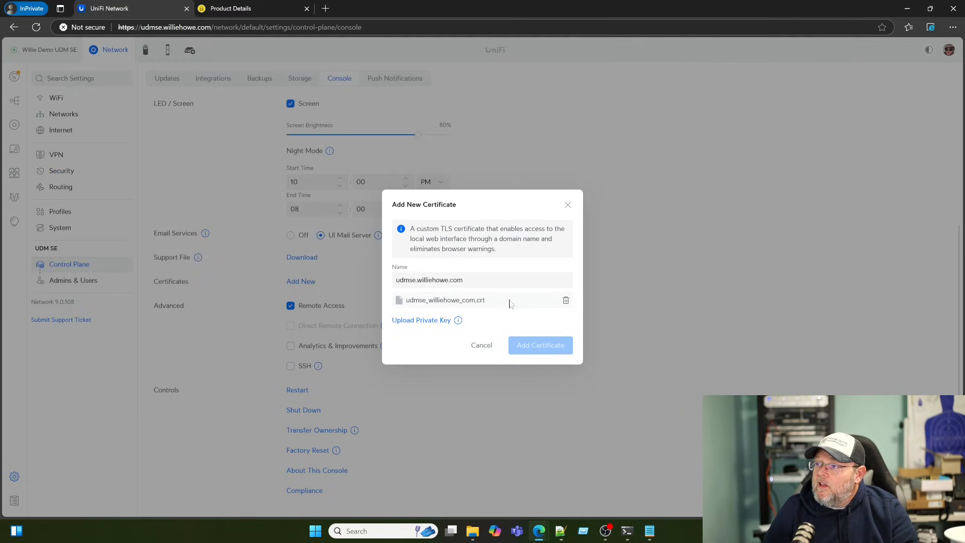
# Upload udmse.williehowe.com_key.txt as the private key, showing all file types to find it.
pyautogui.click(424, 322)
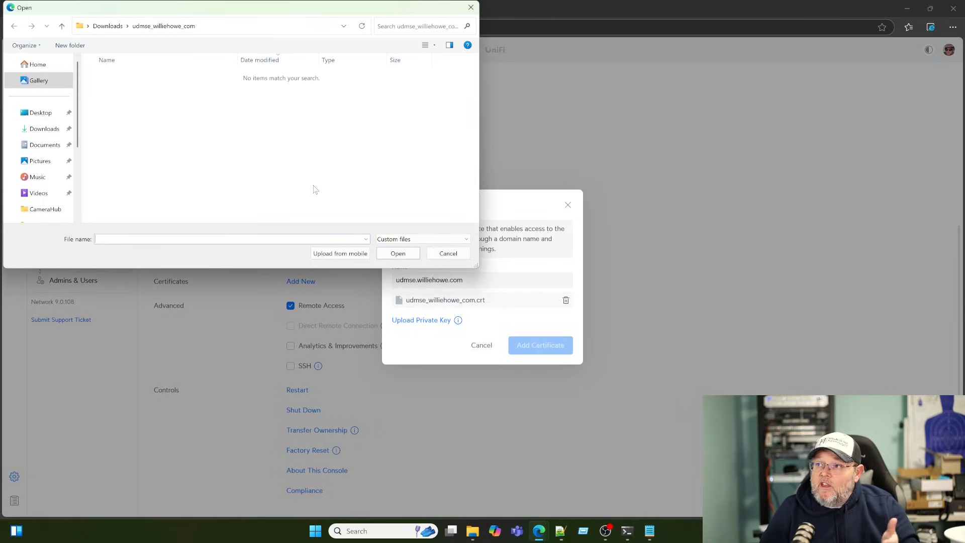
pyautogui.click(410, 239)
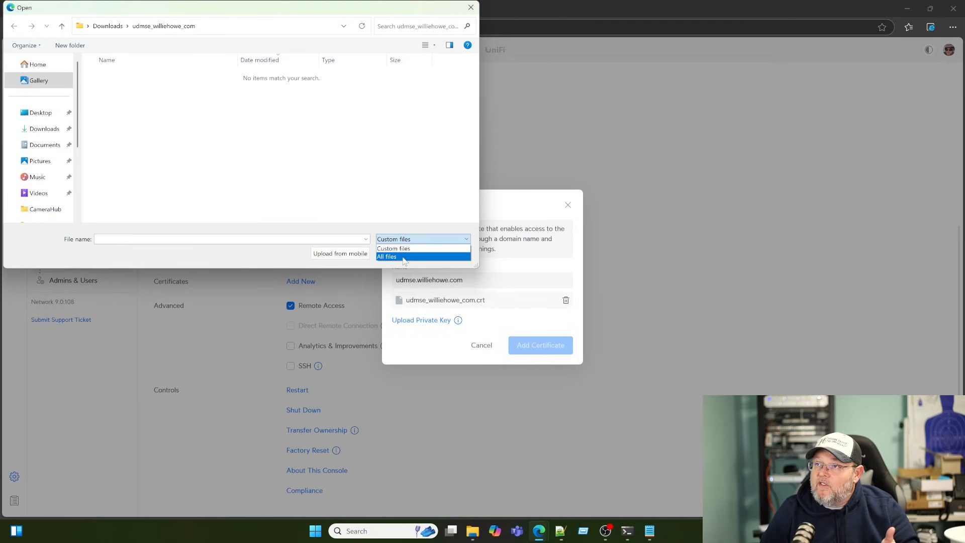
pyautogui.click(397, 255)
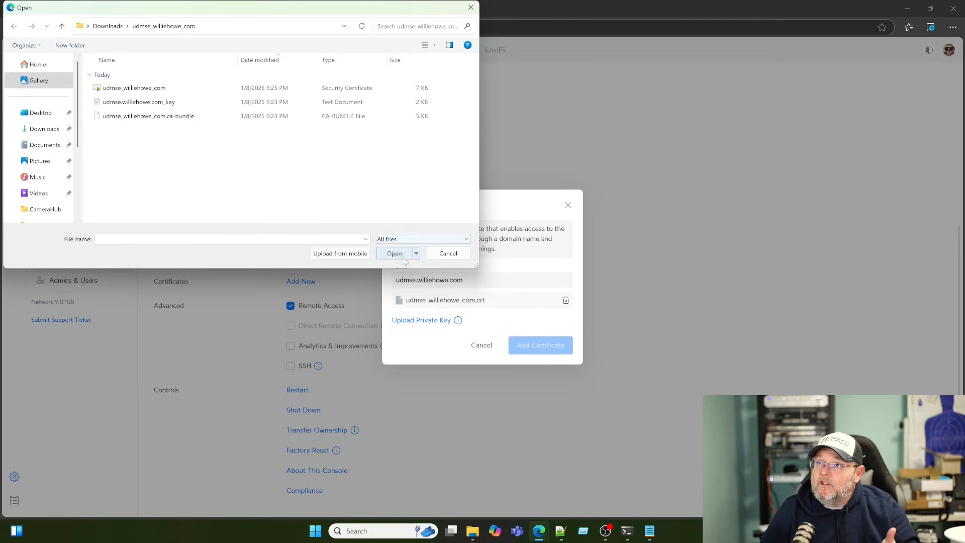
pyautogui.doubleClick(149, 102)
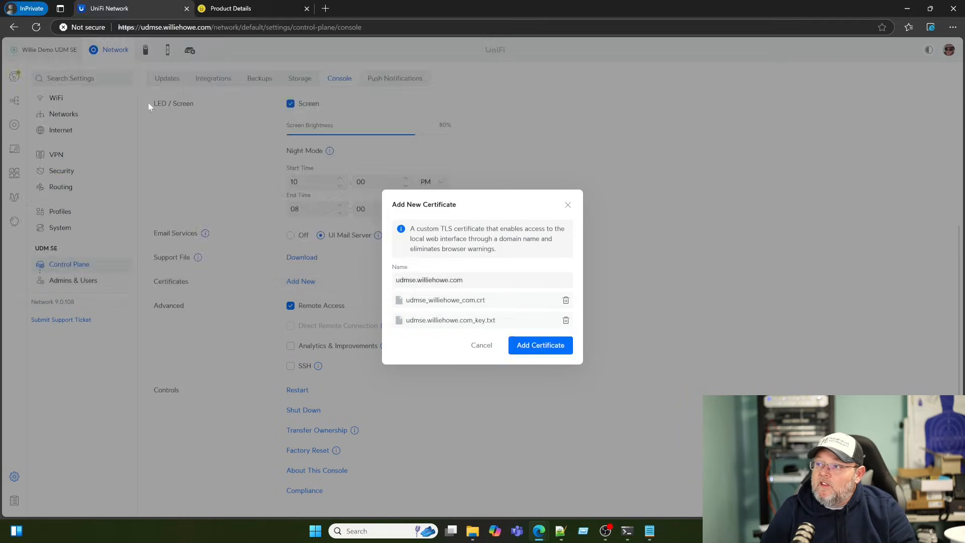
# Add the udmse.williehowe.com certificate to the console and activate it.
pyautogui.click(535, 352)
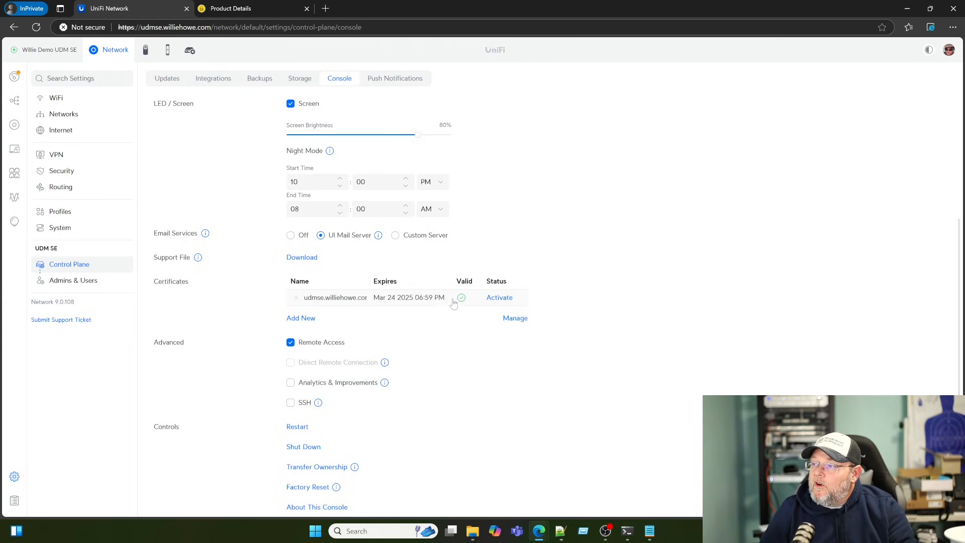
pyautogui.click(500, 299)
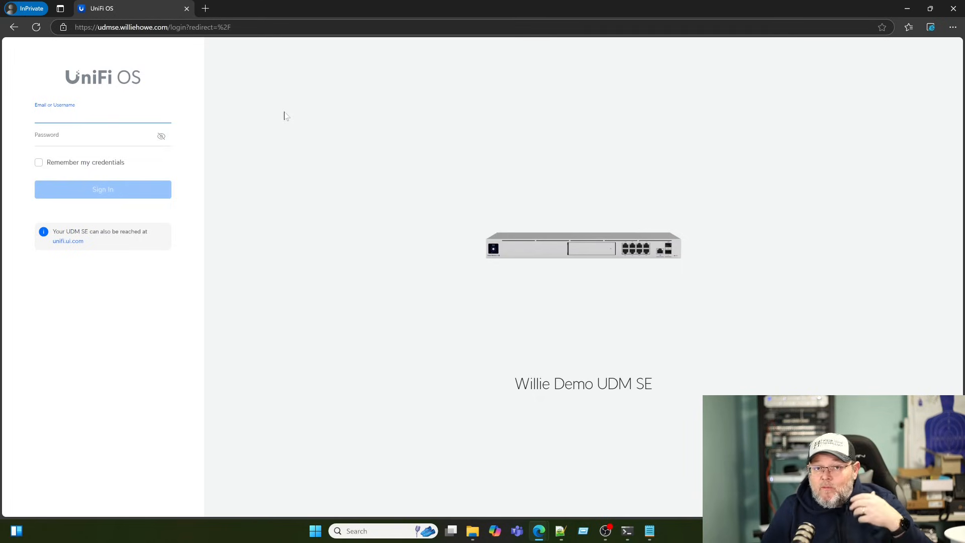
# Examine the connection security and the general and detailed certificate information of the udmse.williehowe.com login page.
pyautogui.click(63, 27)
pyautogui.click(134, 68)
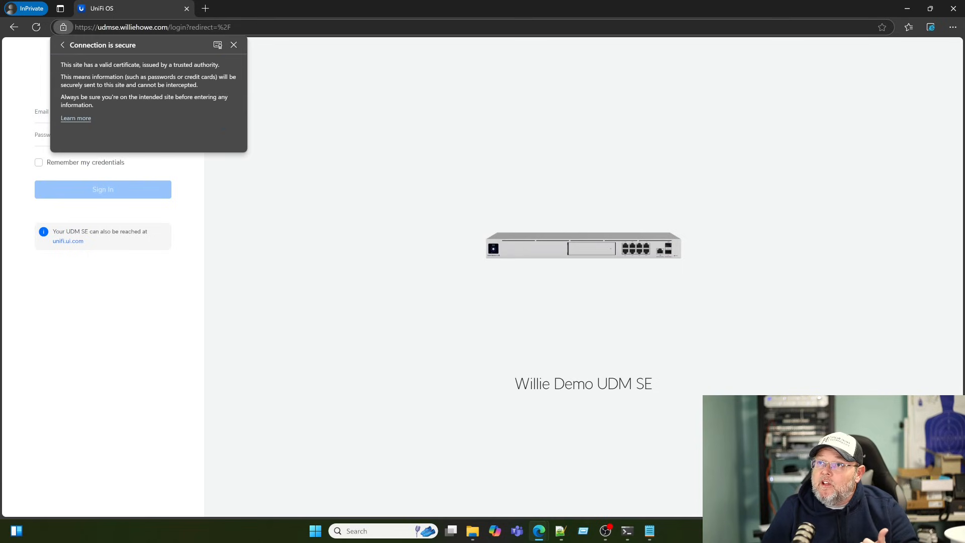
pyautogui.click(217, 46)
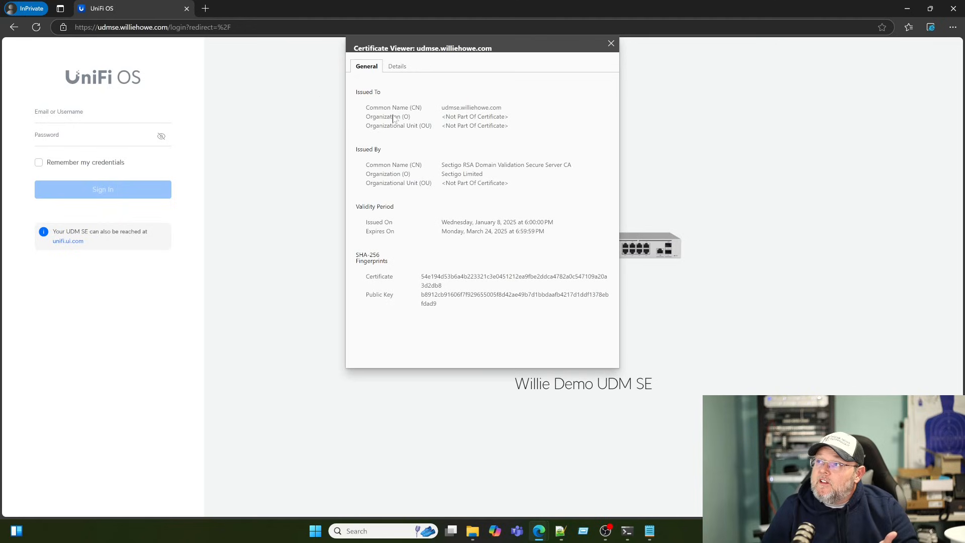
pyautogui.click(397, 68)
pyautogui.click(359, 68)
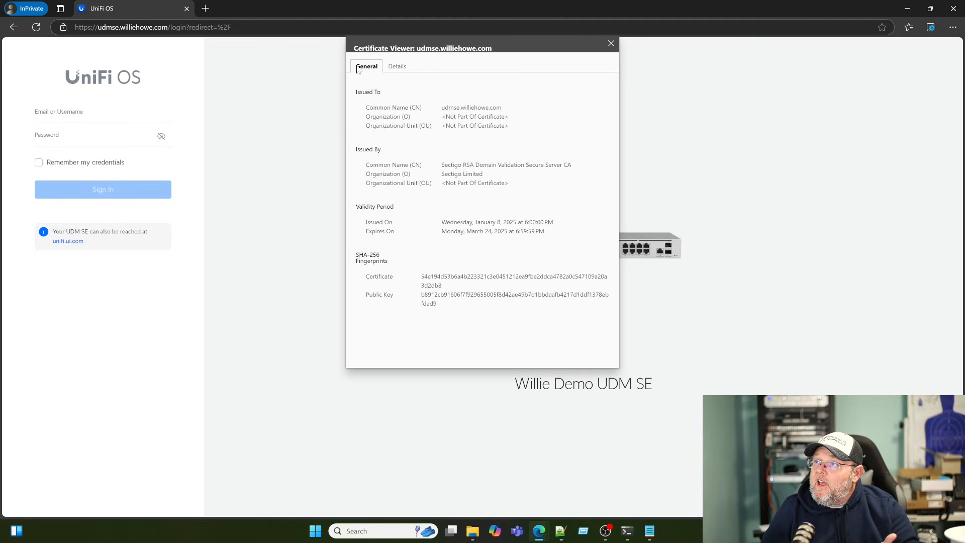
pyautogui.click(612, 44)
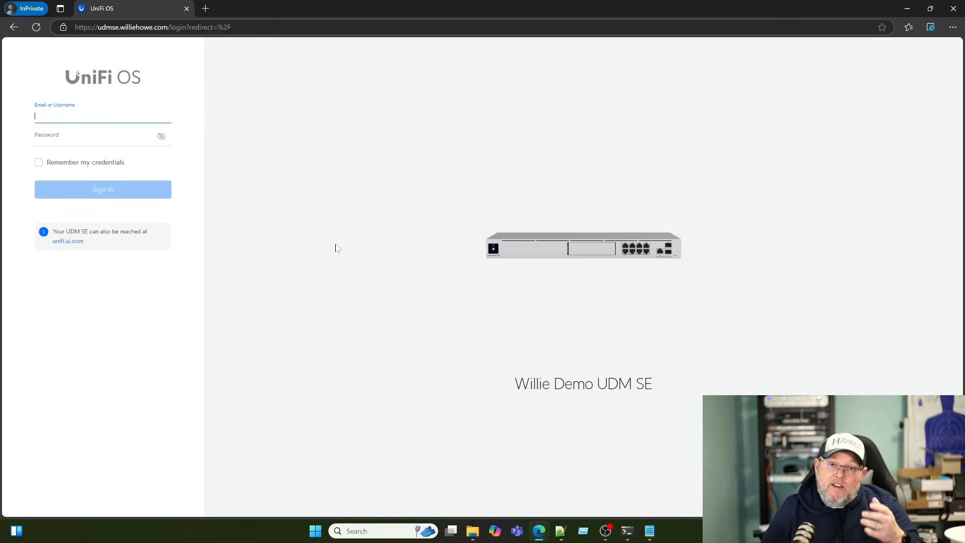